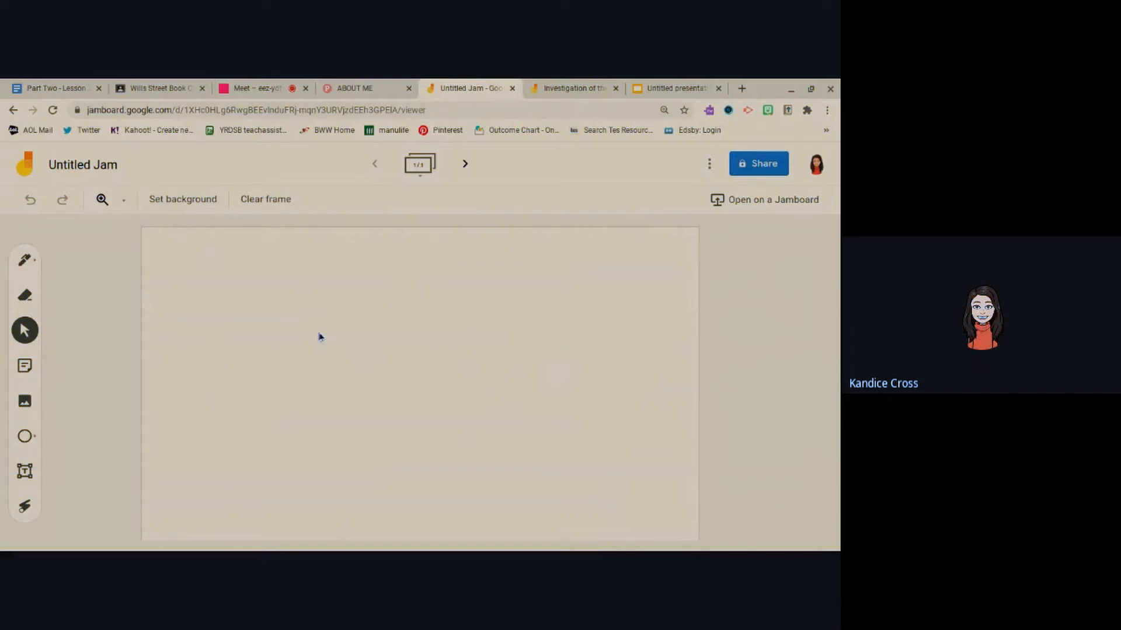
{"action": "left_click", "coordinate": [201, 204]}
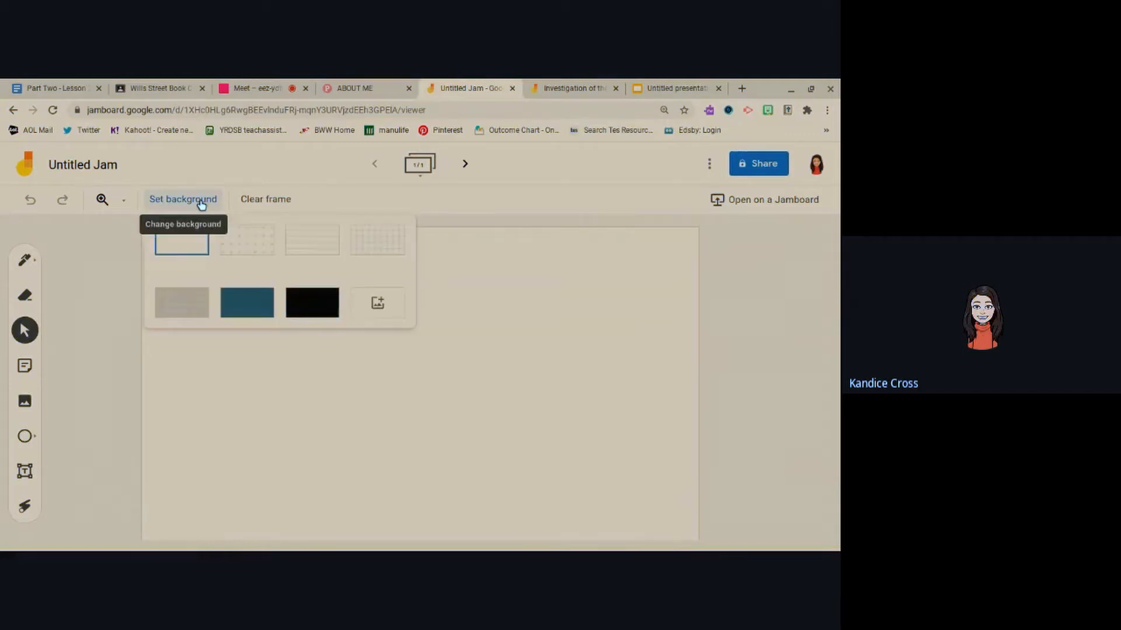
{"action": "left_click", "coordinate": [369, 317]}
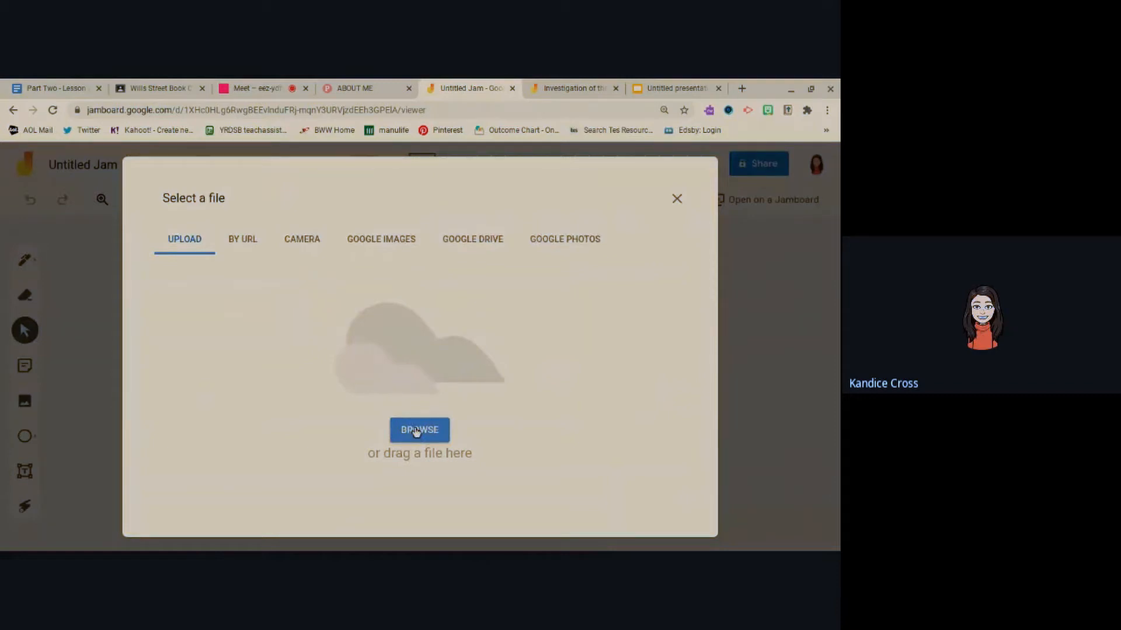
{"action": "left_click", "coordinate": [382, 243]}
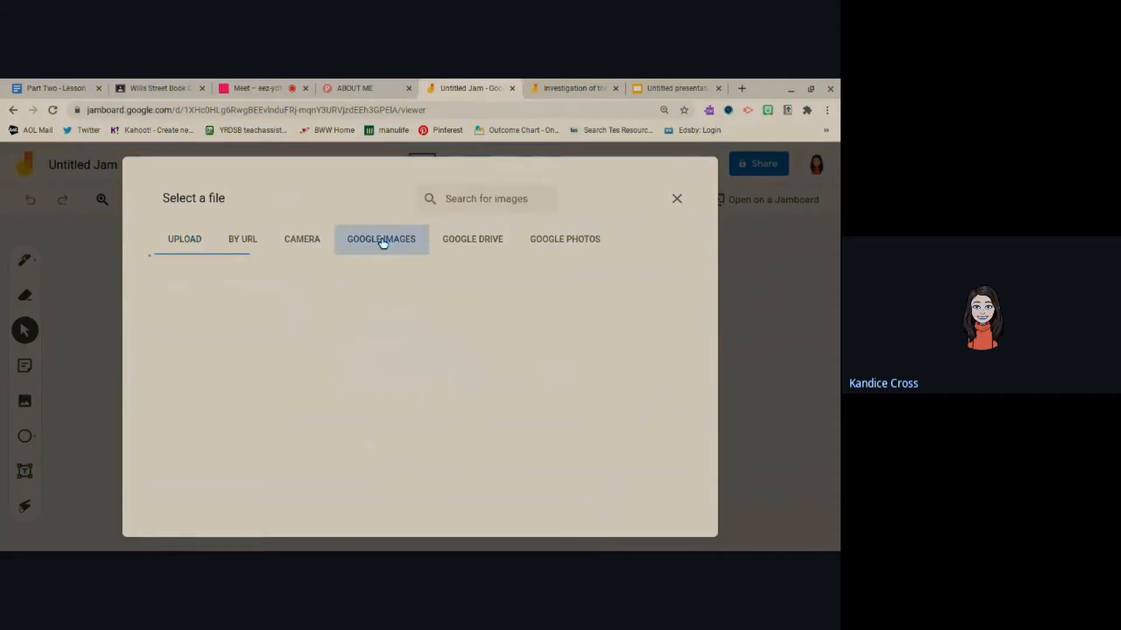
{"action": "left_click", "coordinate": [676, 199]}
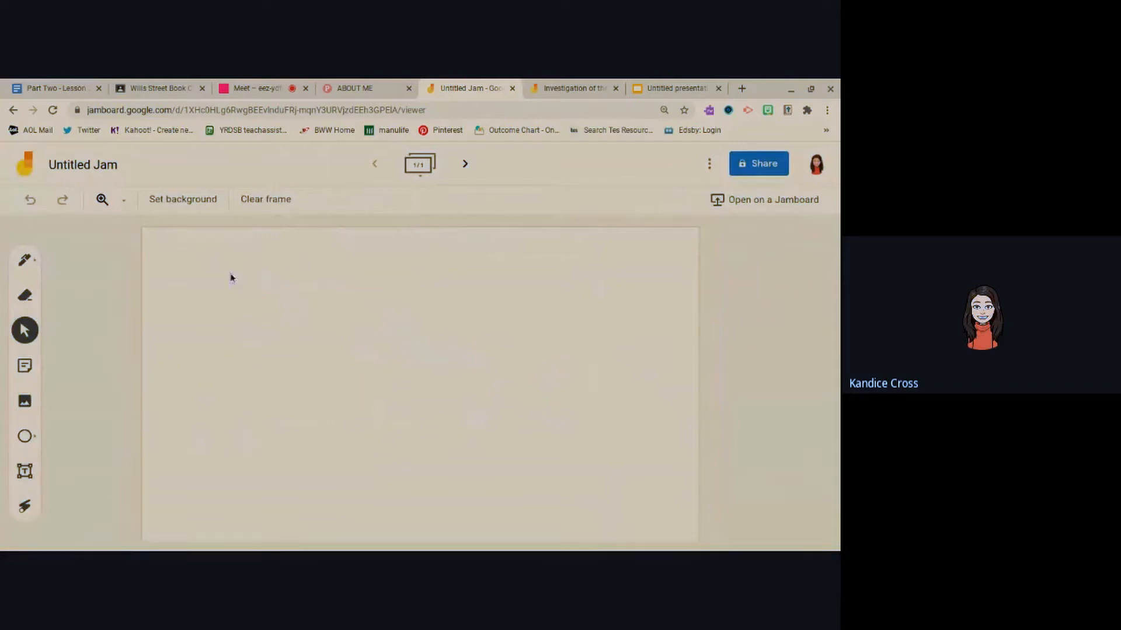
Step: Open the custom background image picker and search Google Images for "number line to 20"
{"action": "left_click", "coordinate": [196, 200]}
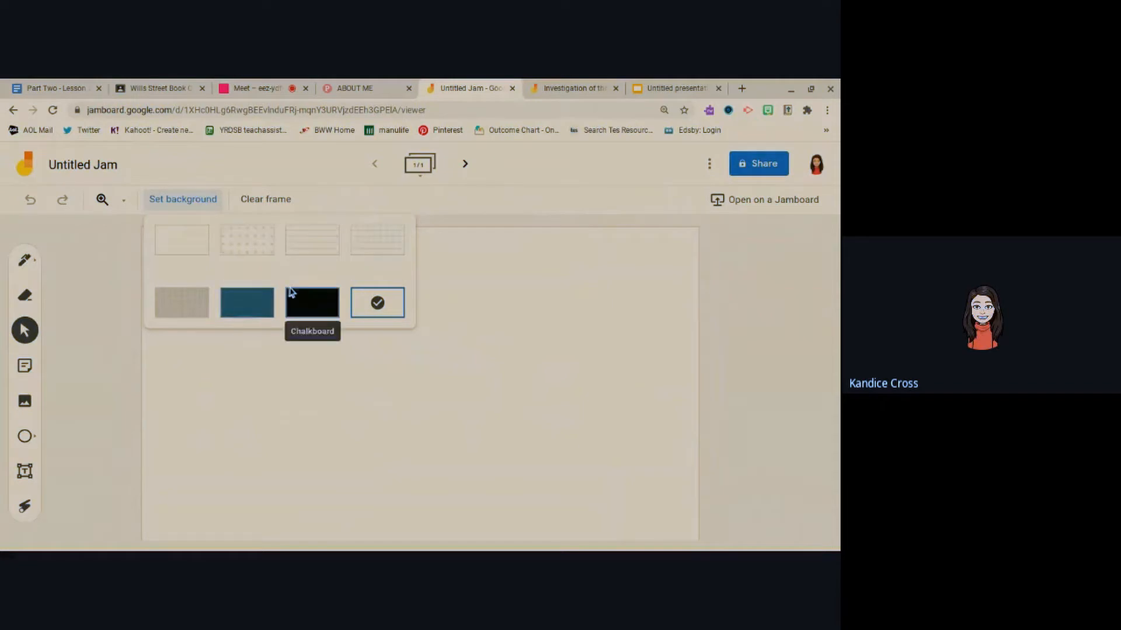
{"action": "left_click", "coordinate": [394, 308]}
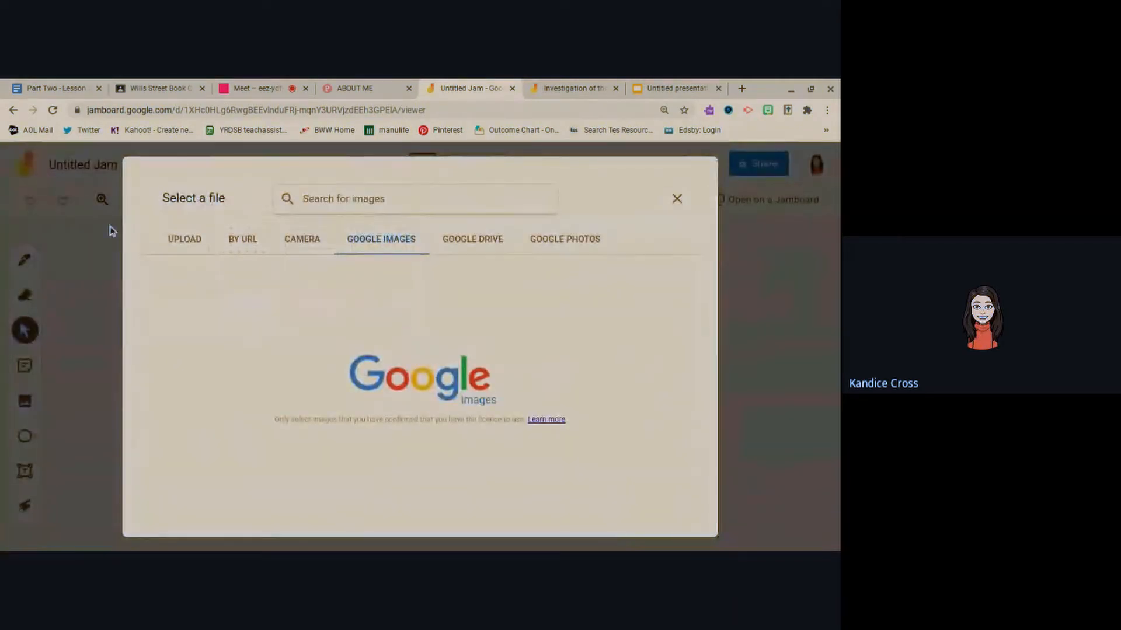
{"action": "left_click", "coordinate": [173, 244]}
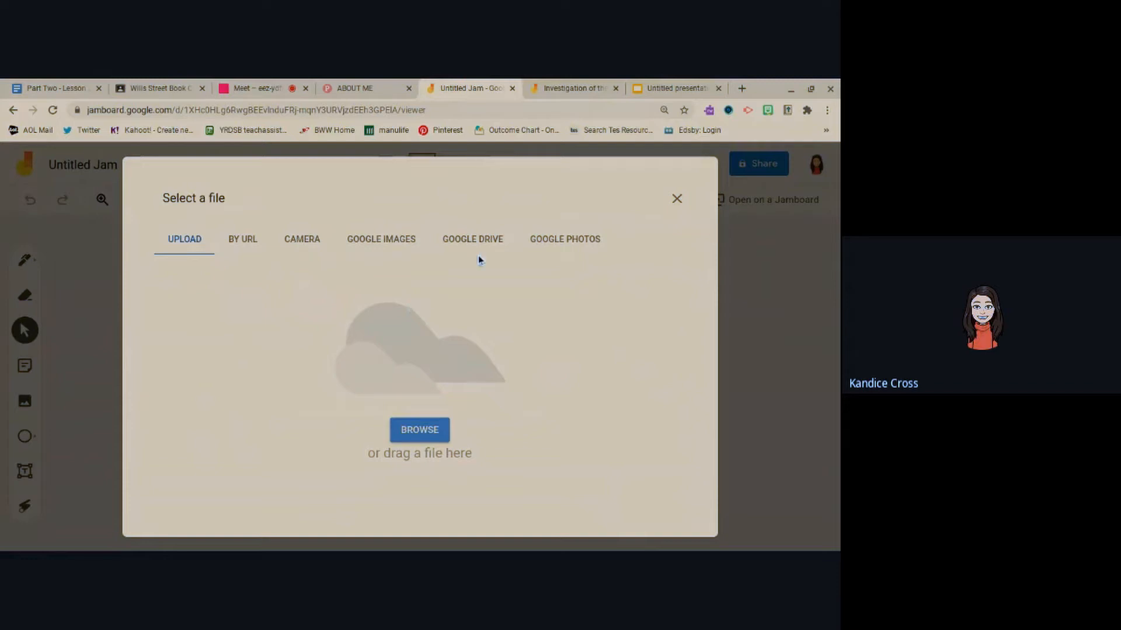
{"action": "left_click", "coordinate": [372, 245]}
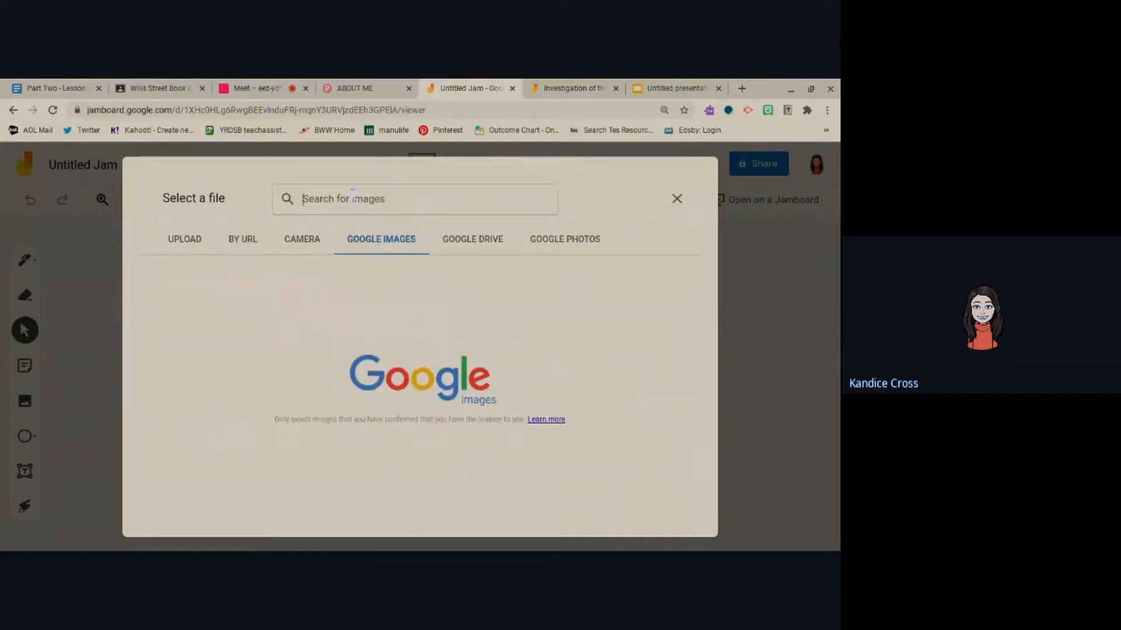
{"action": "type", "text": "number line"}
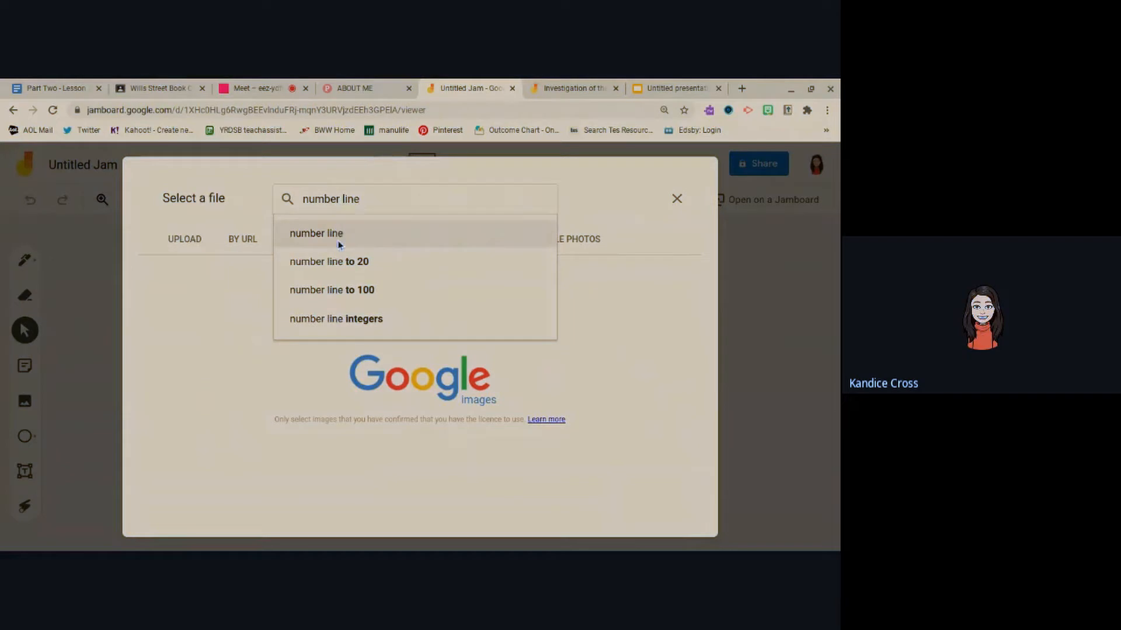
{"action": "left_click", "coordinate": [336, 261]}
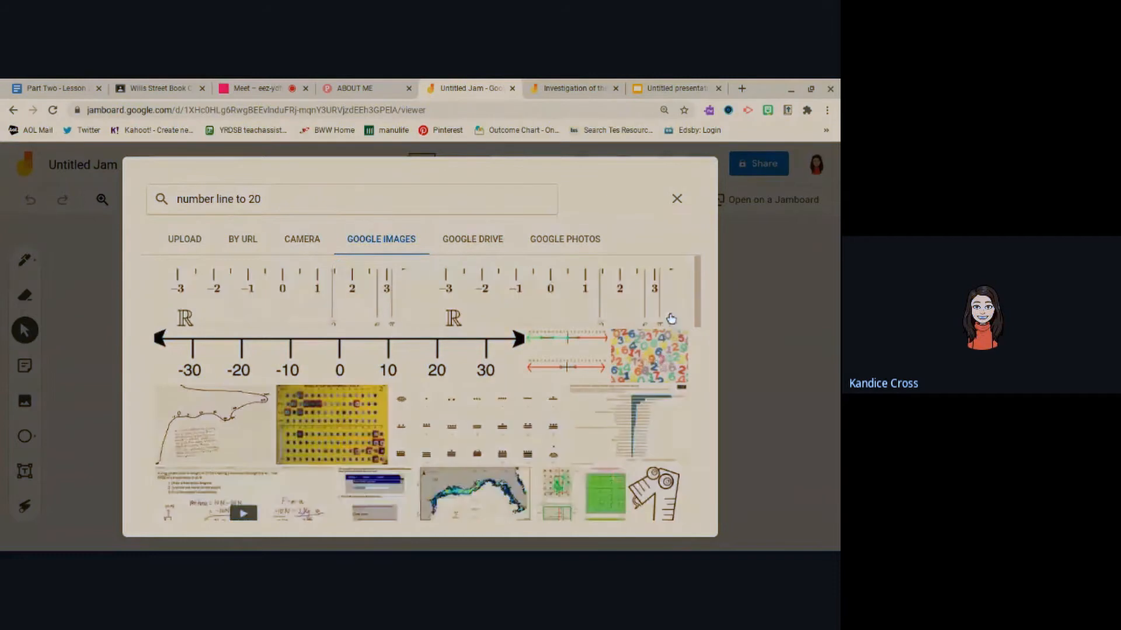
{"action": "left_click_drag", "start_coordinate": [701, 305], "coordinate": [565, 239]}
Step: Change the image search to "number line" and set the black 1 to 10 number line as the frame background
{"action": "left_click", "coordinate": [266, 198]}
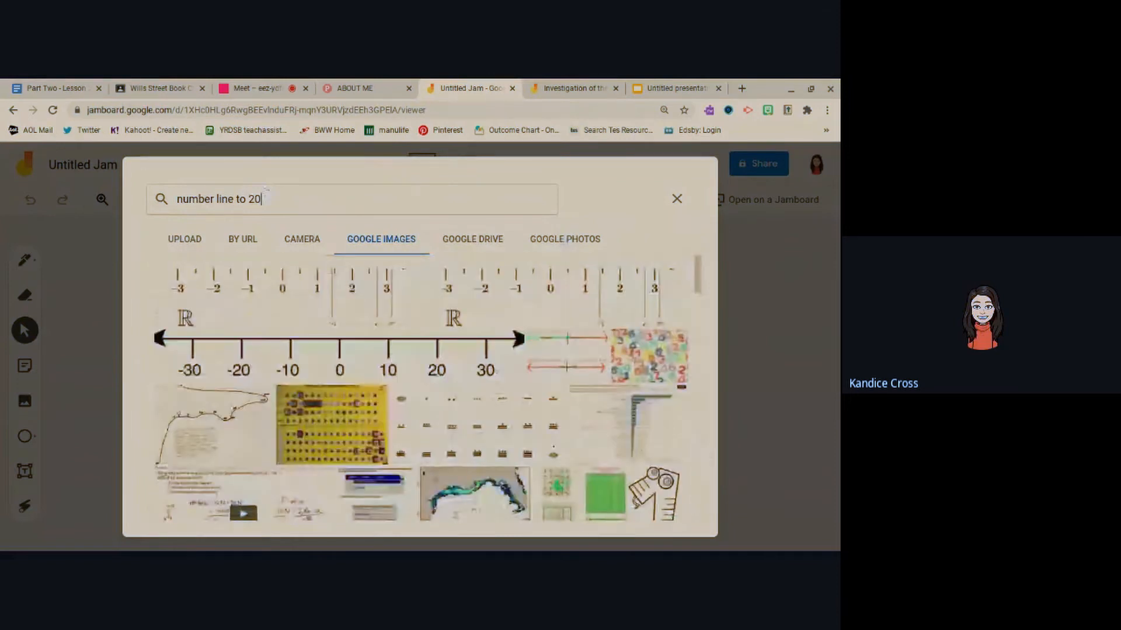
{"action": "key", "text": "BackSpace"}
{"action": "key", "text": "BackSpace"}
{"action": "key", "text": "BackSpace"}
{"action": "key", "text": "BackSpace"}
{"action": "key", "text": "BackSpace"}
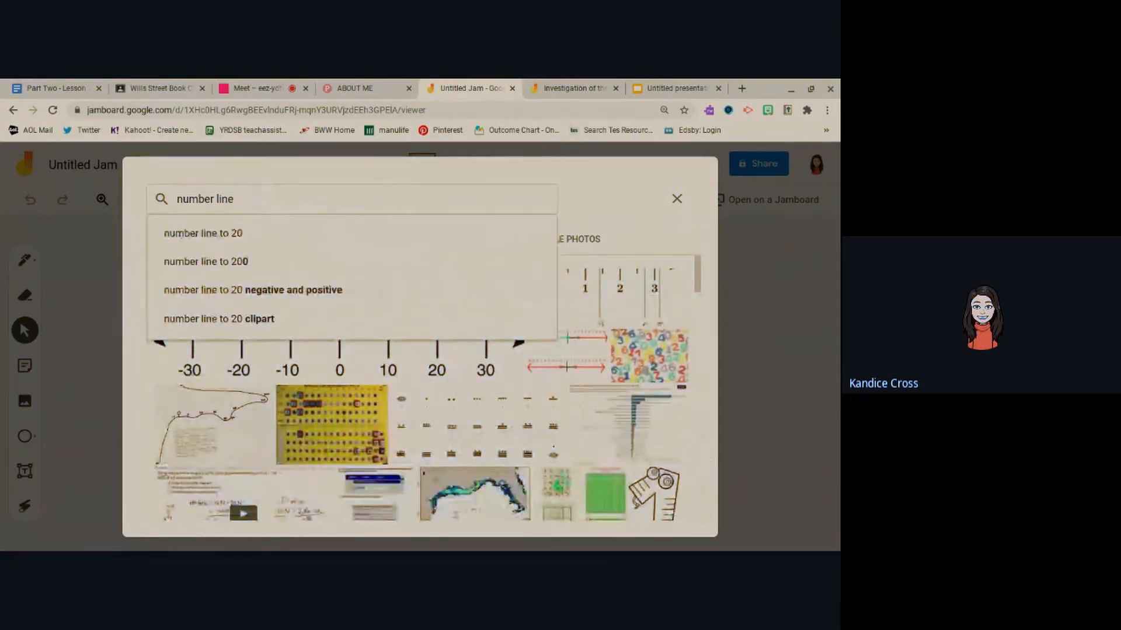
{"action": "key", "text": "Return"}
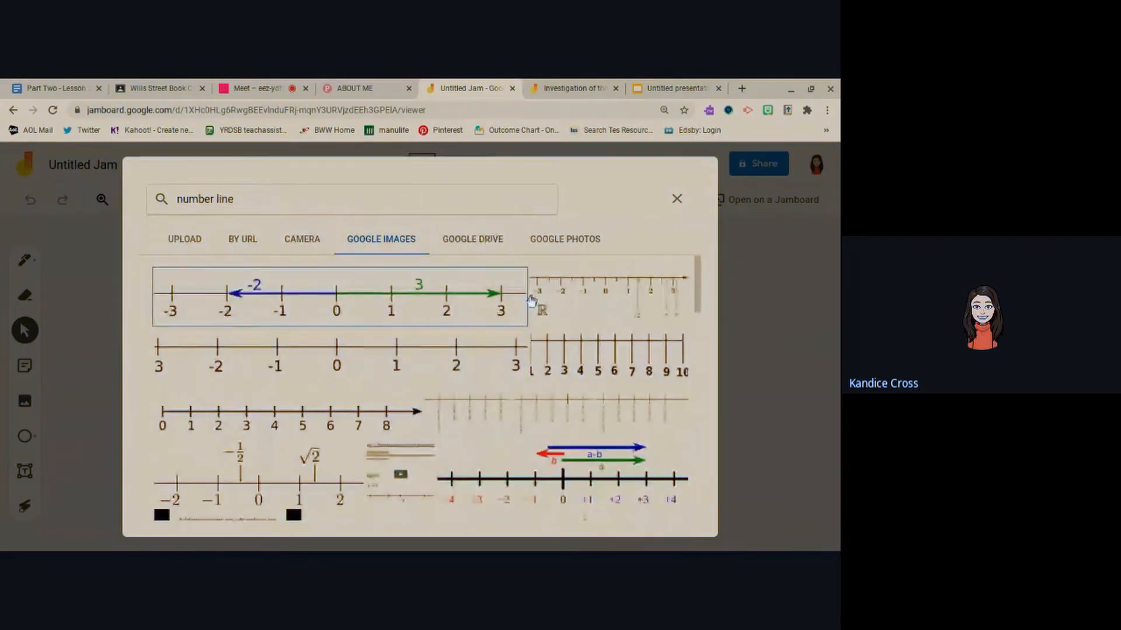
{"action": "left_click", "coordinate": [620, 362]}
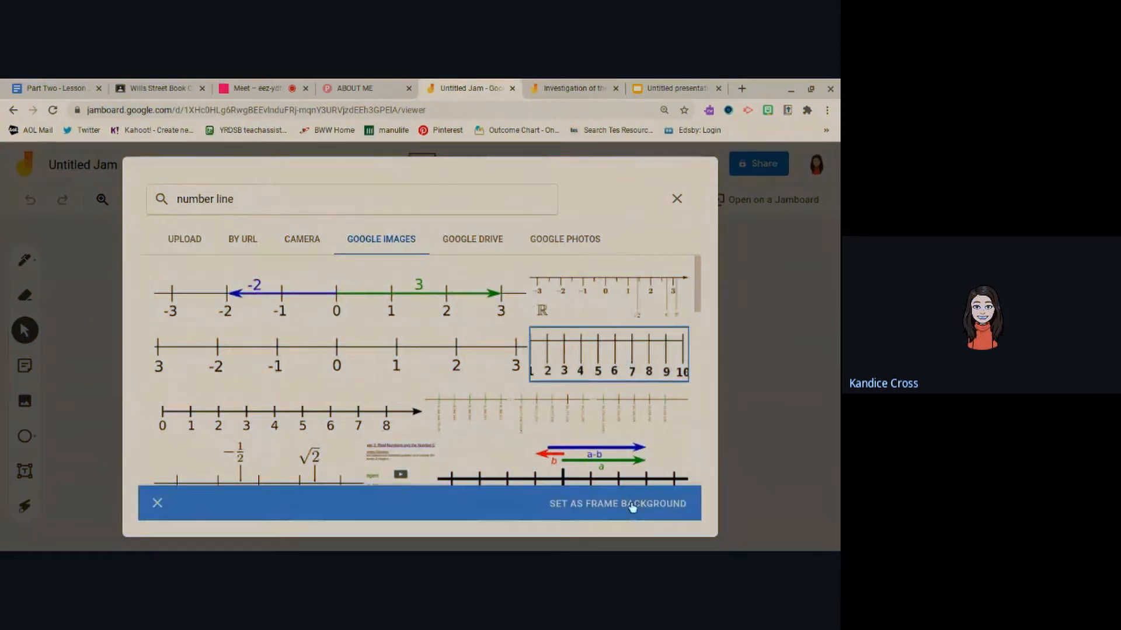
{"action": "left_click", "coordinate": [632, 506]}
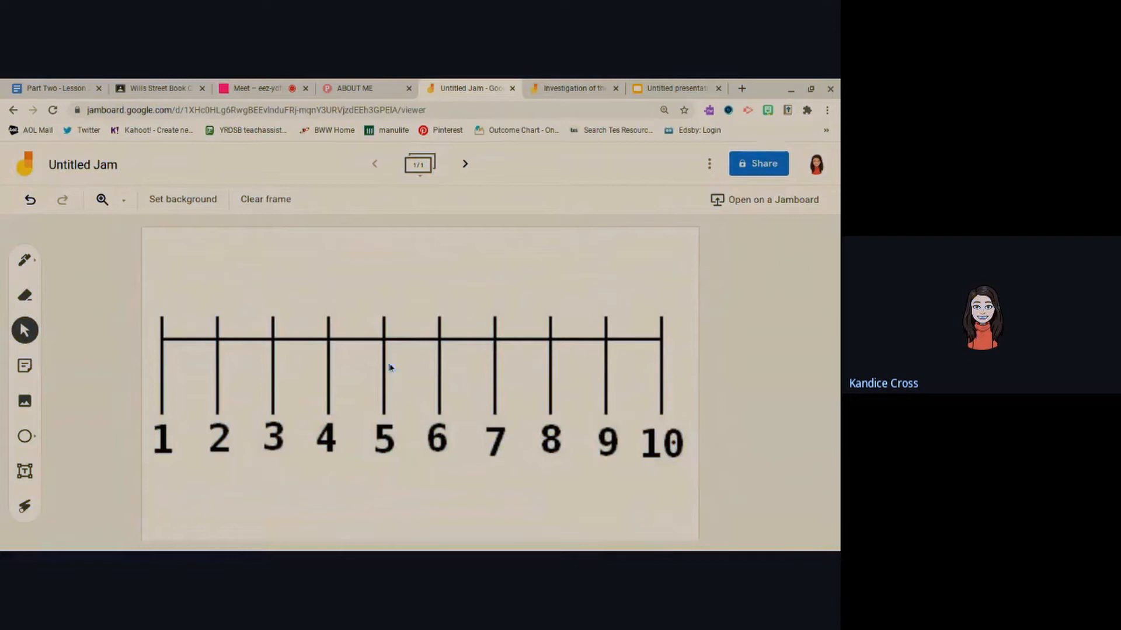
Step: Search Google Images for "number line" and insert the 1 to 10 number line as an image on the frame
{"action": "left_click", "coordinate": [25, 403]}
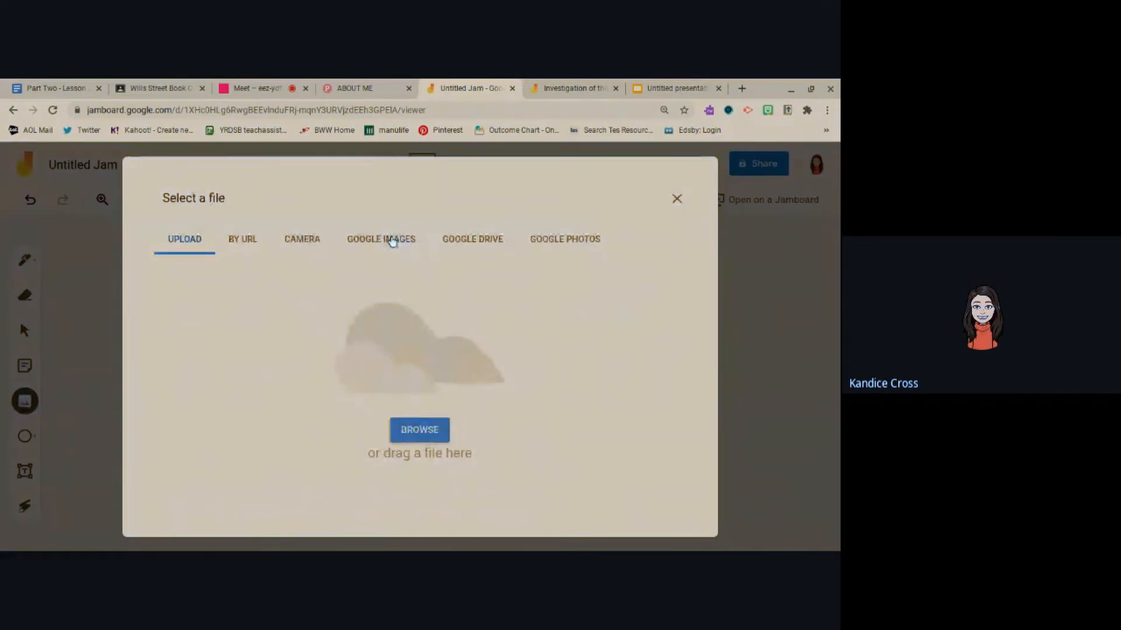
{"action": "left_click", "coordinate": [392, 242]}
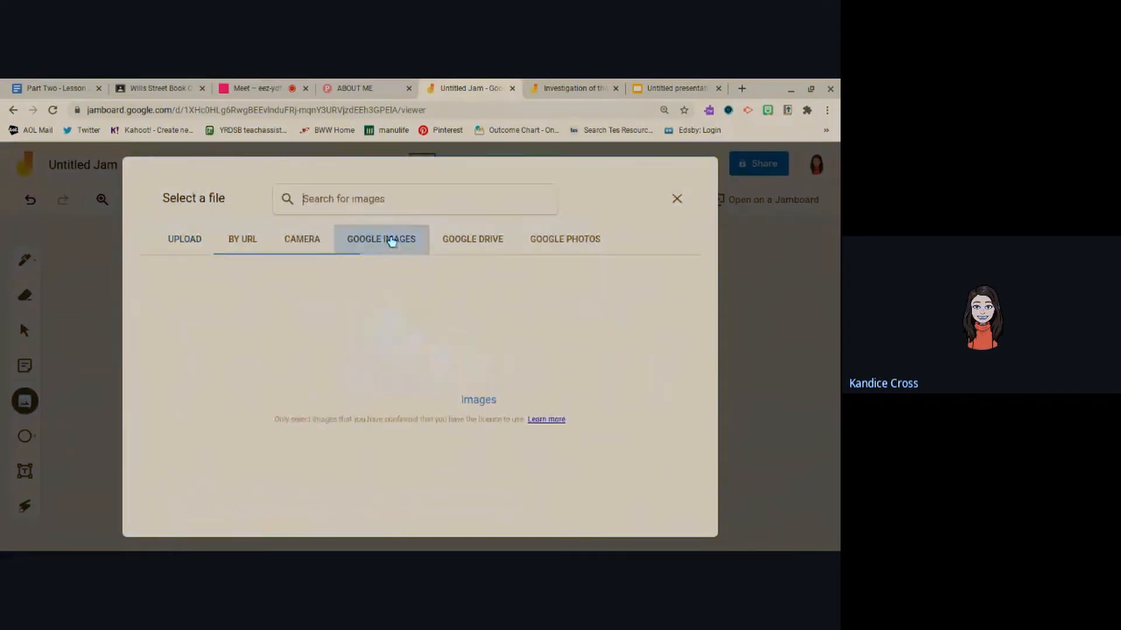
{"action": "type", "text": "number"}
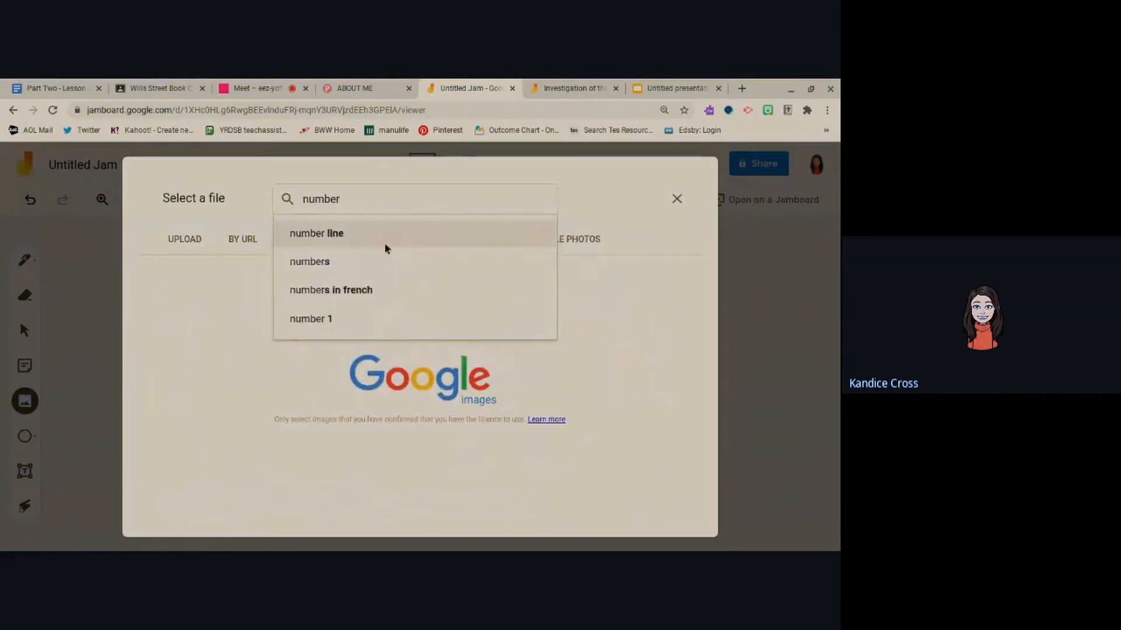
{"action": "left_click", "coordinate": [375, 243]}
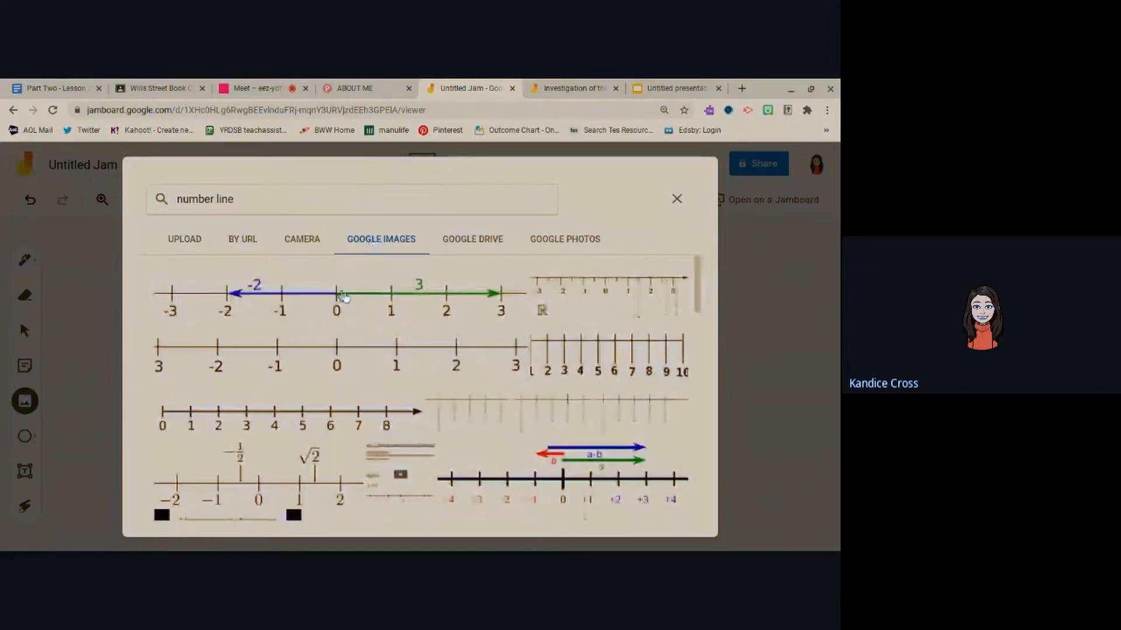
{"action": "left_click", "coordinate": [608, 362]}
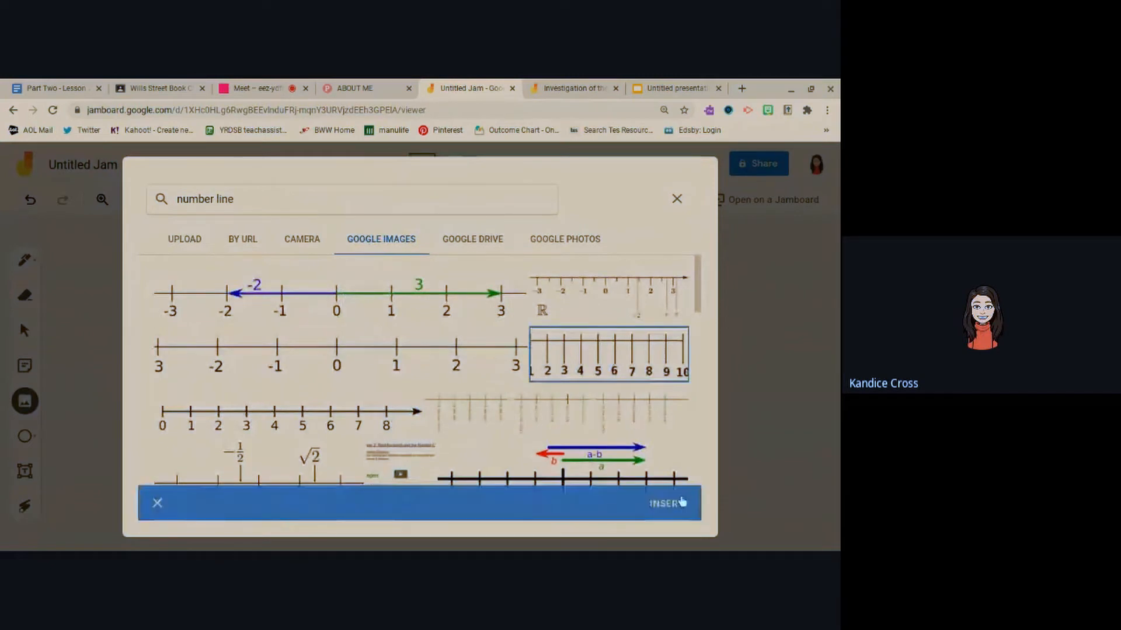
{"action": "left_click", "coordinate": [673, 506]}
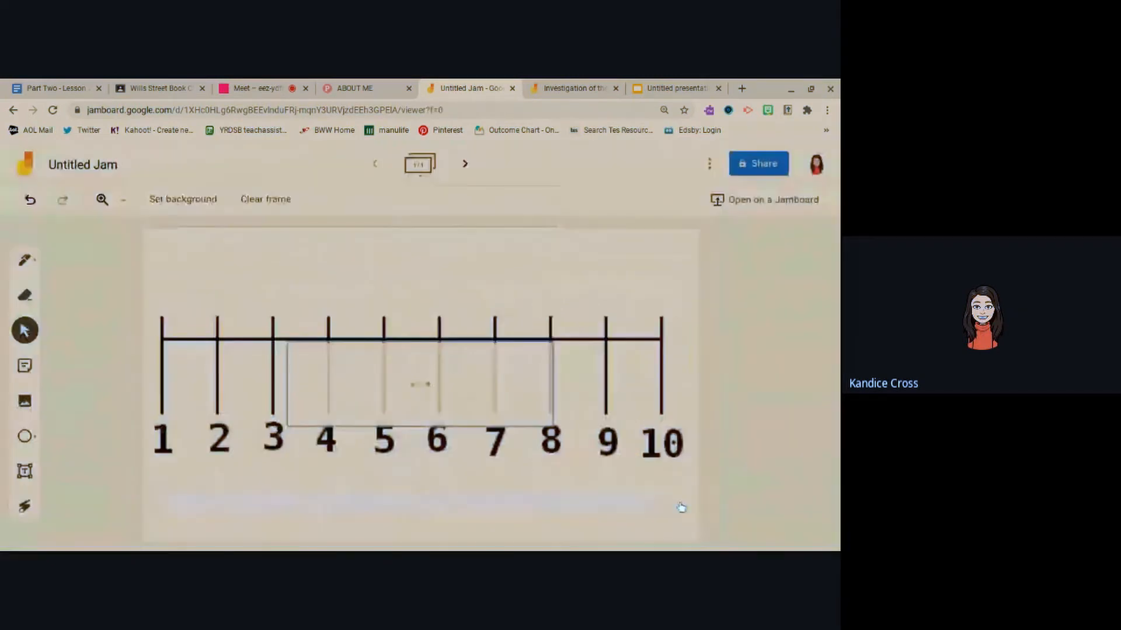
Step: Tilt and enlarge the inserted number line image and move it up over the background's horizontal line
{"action": "left_click_drag", "start_coordinate": [286, 340], "coordinate": [249, 356]}
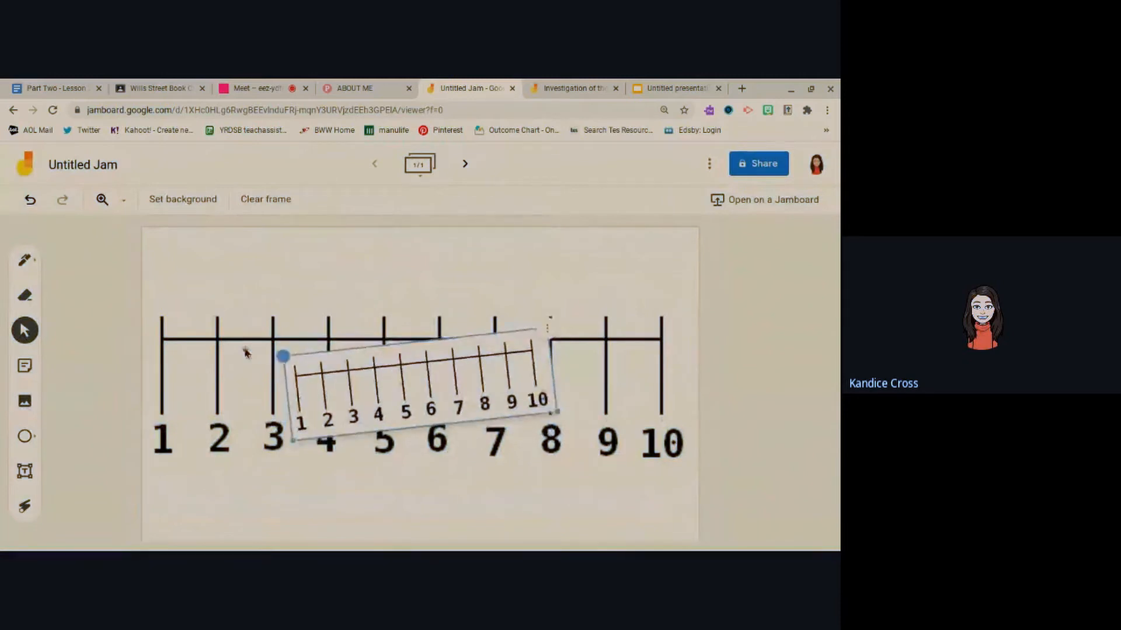
{"action": "left_click_drag", "start_coordinate": [297, 453], "coordinate": [262, 471]}
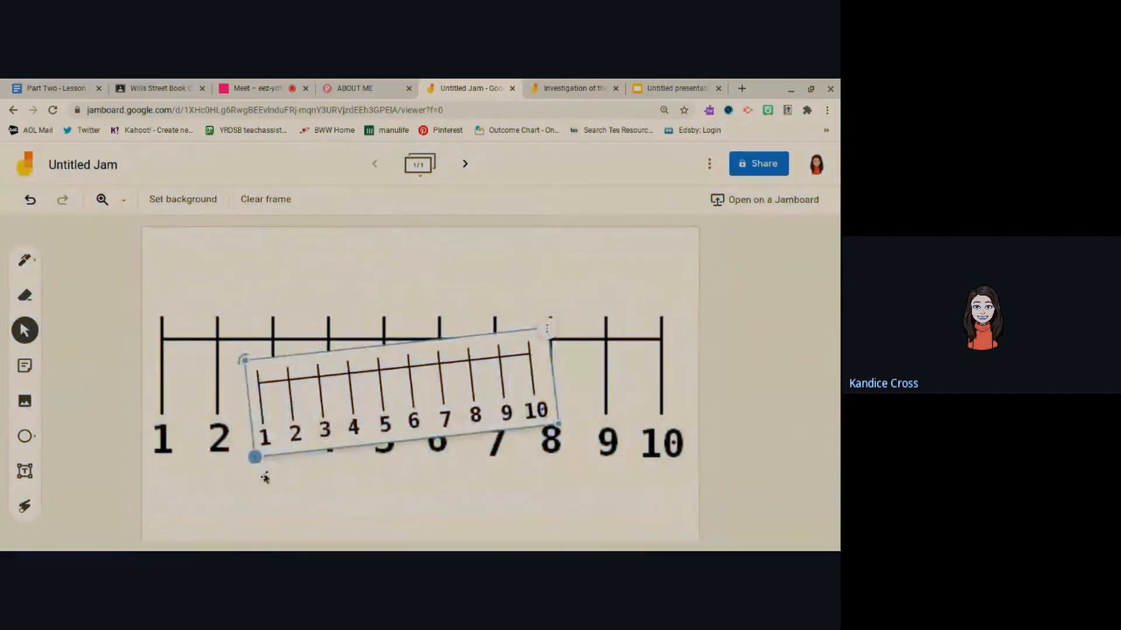
{"action": "left_click_drag", "start_coordinate": [424, 370], "coordinate": [435, 279]}
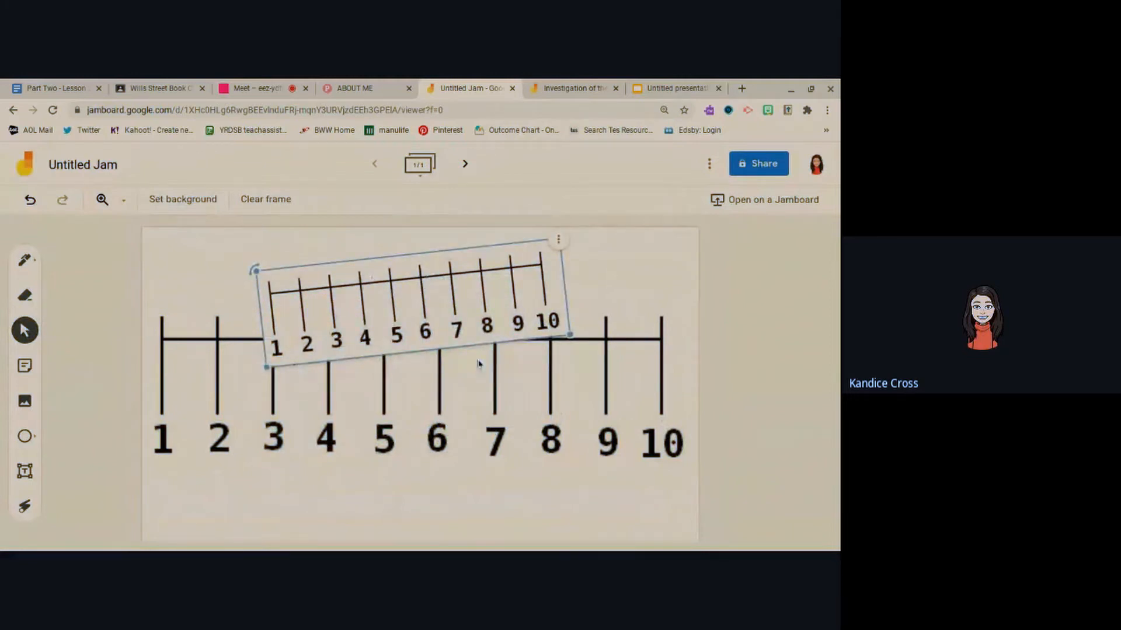
{"action": "left_click", "coordinate": [579, 374]}
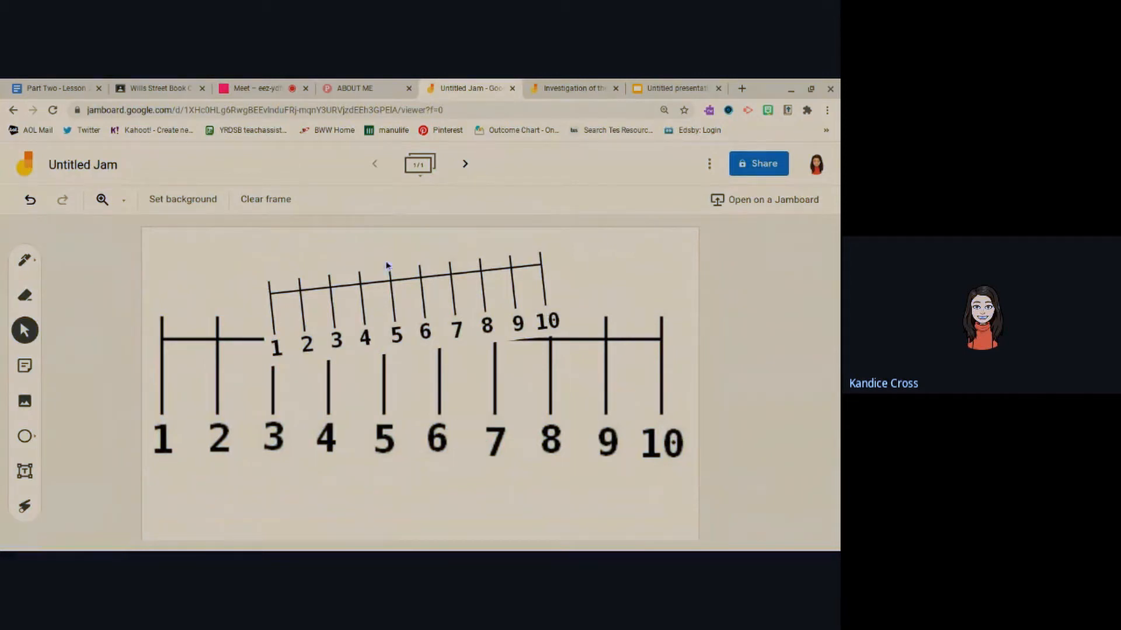
Step: Shift the inserted number line image around the frame and delete it
{"action": "left_click_drag", "start_coordinate": [385, 286], "coordinate": [408, 307]}
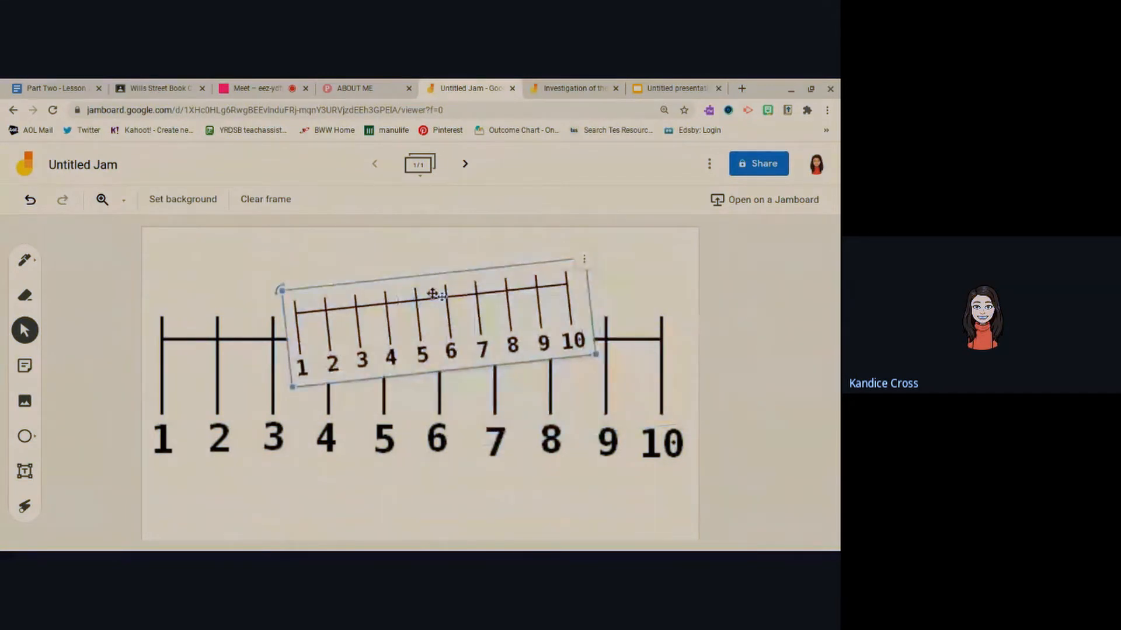
{"action": "left_click_drag", "start_coordinate": [461, 320], "coordinate": [426, 300]}
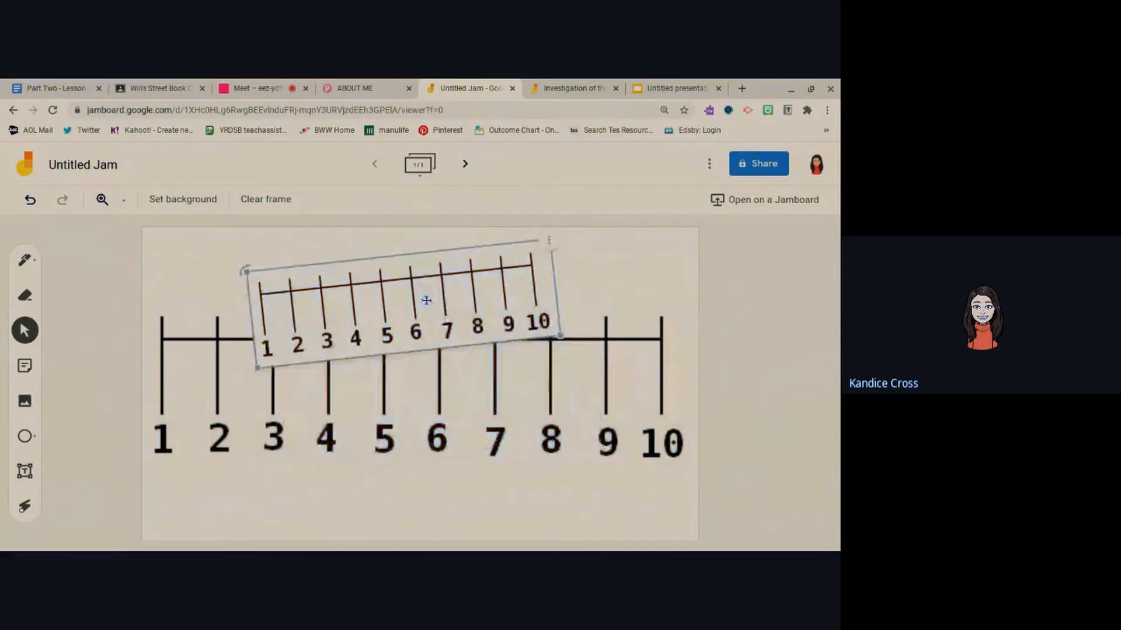
{"action": "key", "text": "Delete"}
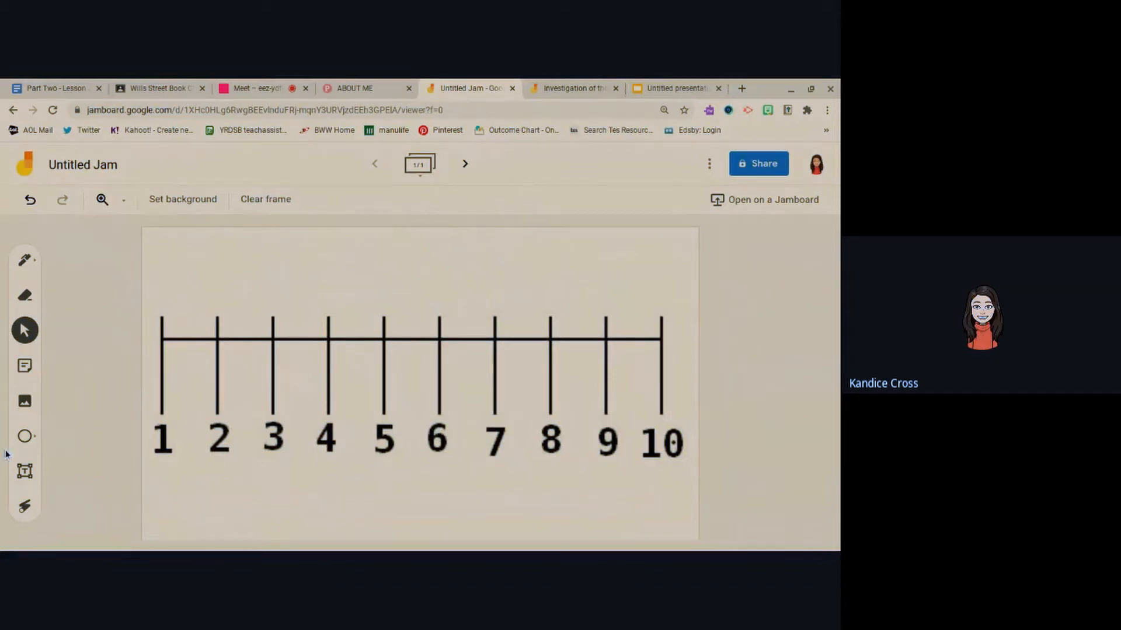
Step: Add a text box in the frame's upper-left corner, above the number line, and widen it
{"action": "left_click", "coordinate": [25, 473]}
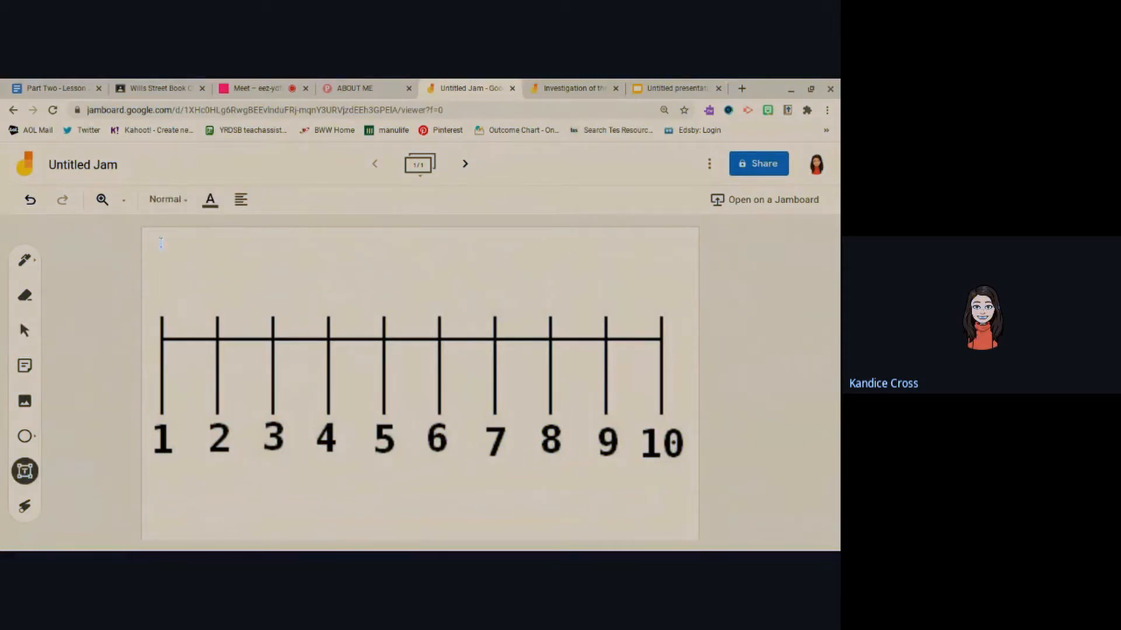
{"action": "left_click", "coordinate": [261, 282]}
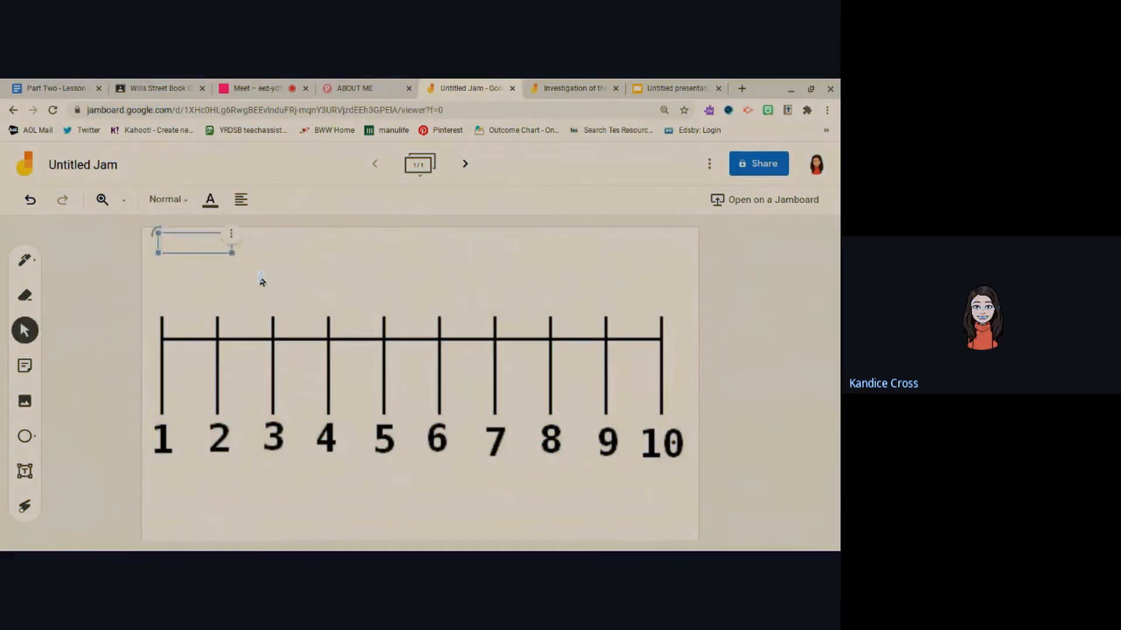
{"action": "left_click_drag", "start_coordinate": [230, 244], "coordinate": [359, 247]}
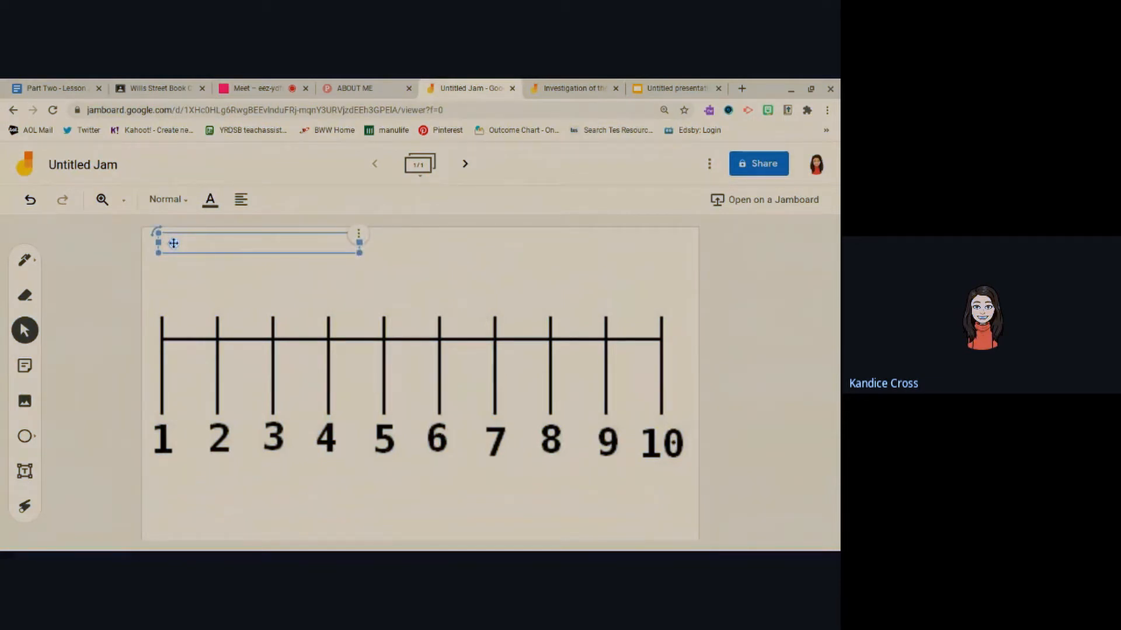
Step: Write "Using the number line answer the following:" with "What is 2 +2?" on the next line, and widen the text box
{"action": "type", "text": "Using the number line"}
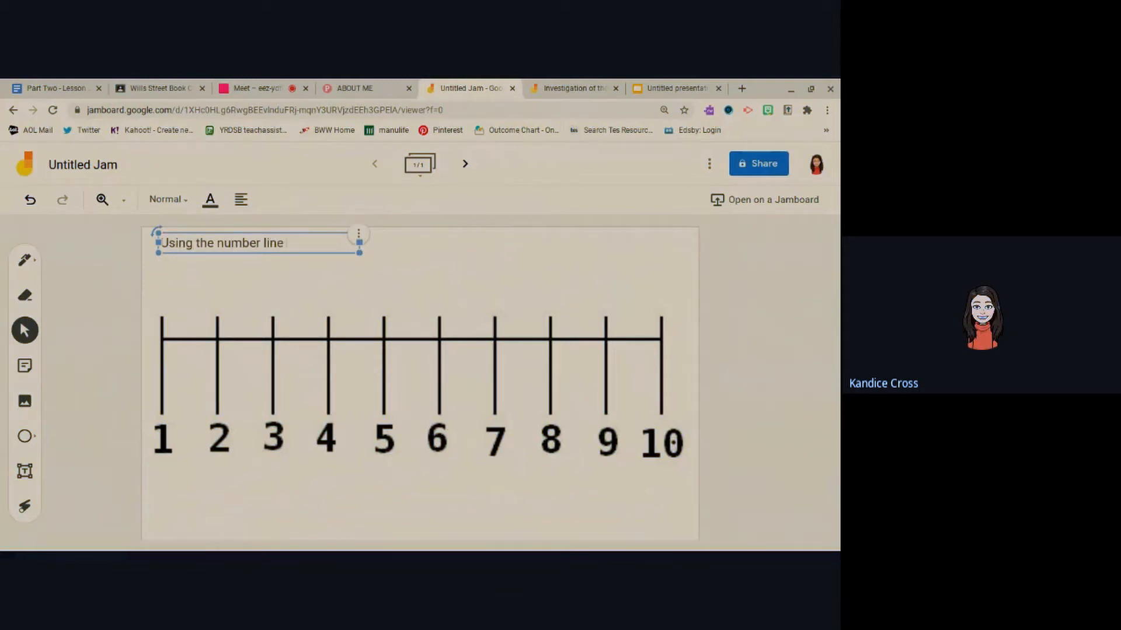
{"action": "type", "text": " answer the following"}
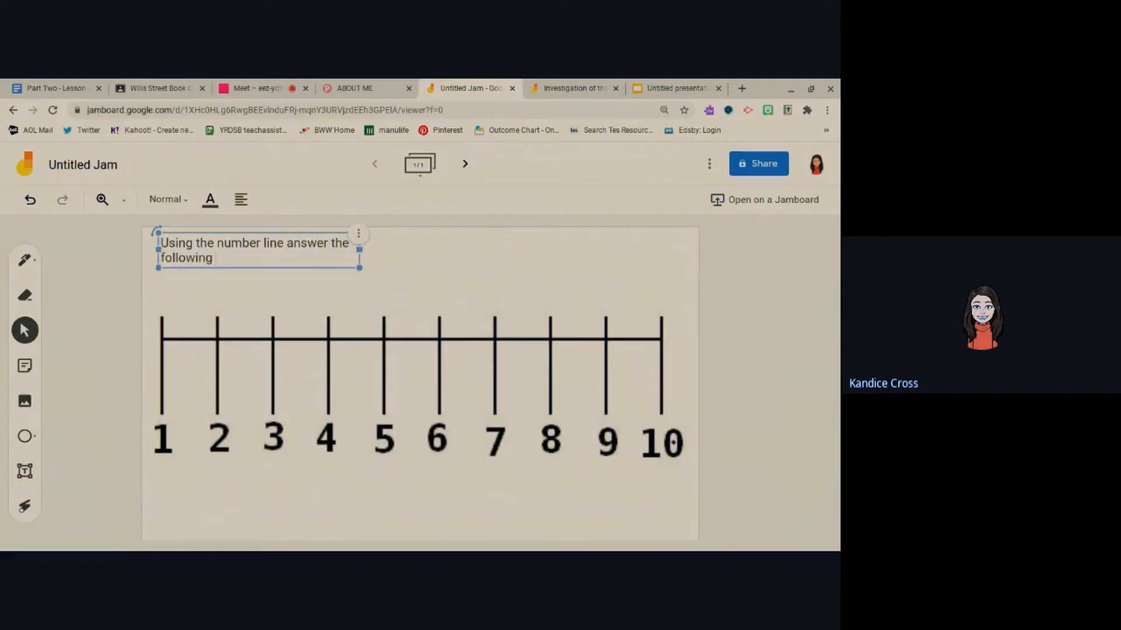
{"action": "type", "text": ":"}
{"action": "key", "text": "Return"}
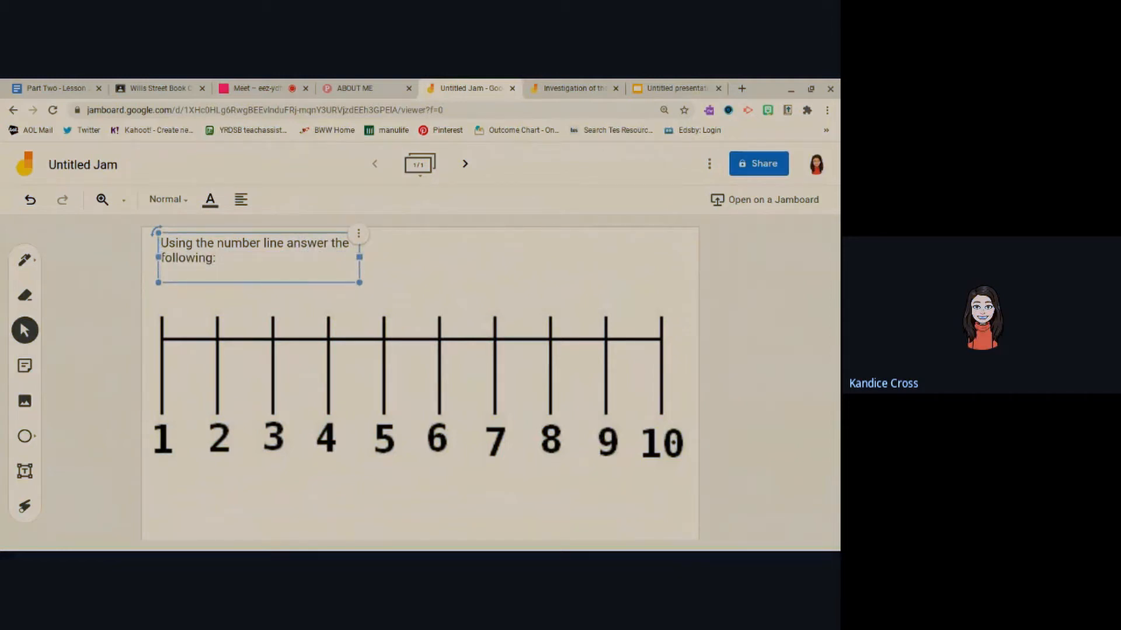
{"action": "type", "text": "What is 2 +2?"}
{"action": "left_click_drag", "start_coordinate": [360, 256], "coordinate": [495, 252]}
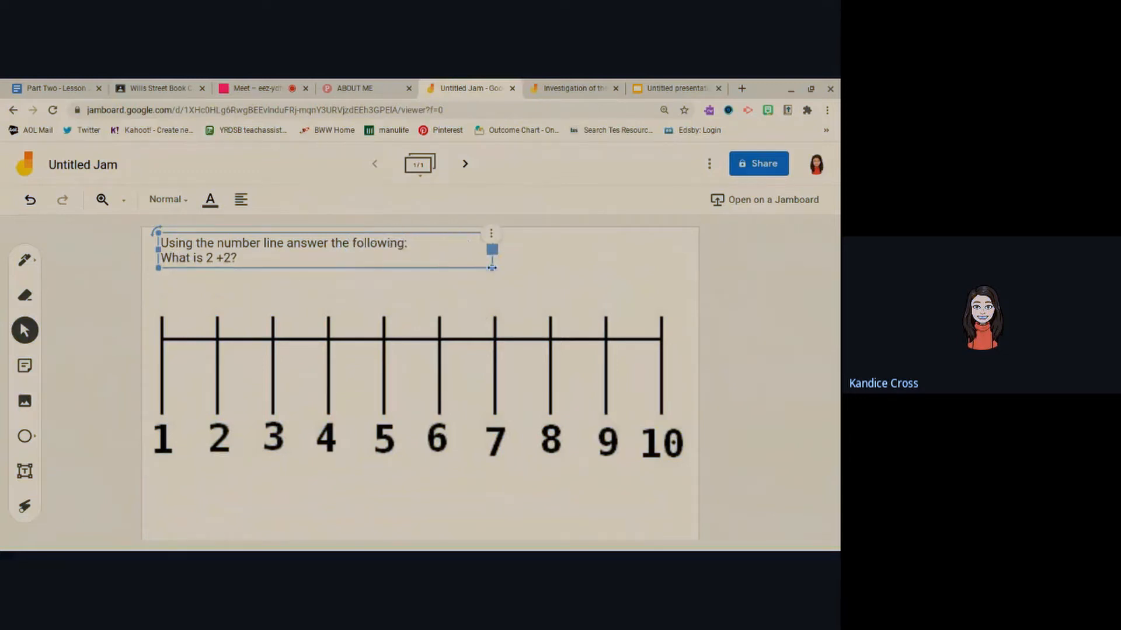
{"action": "left_click", "coordinate": [317, 293]}
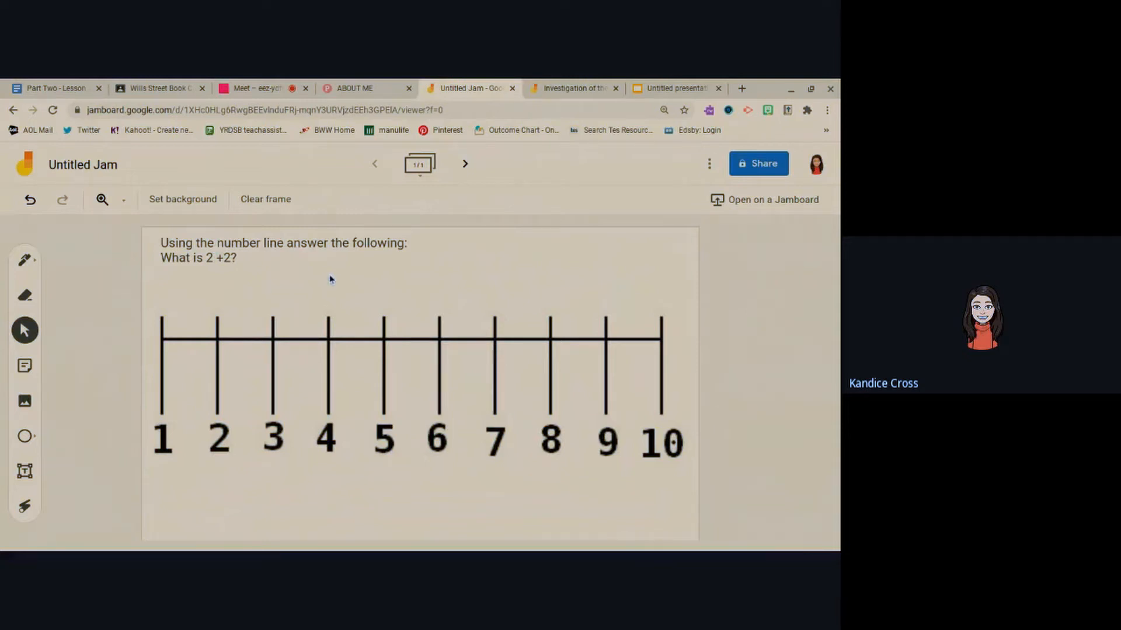
{"action": "left_click", "coordinate": [192, 252]}
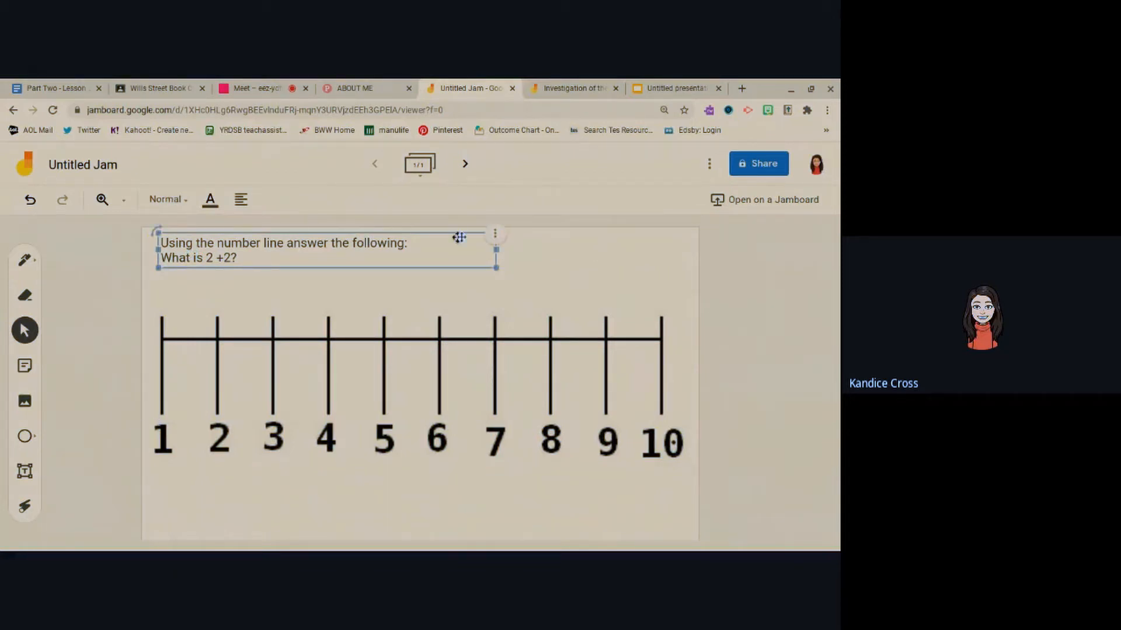
{"action": "left_click", "coordinate": [620, 278]}
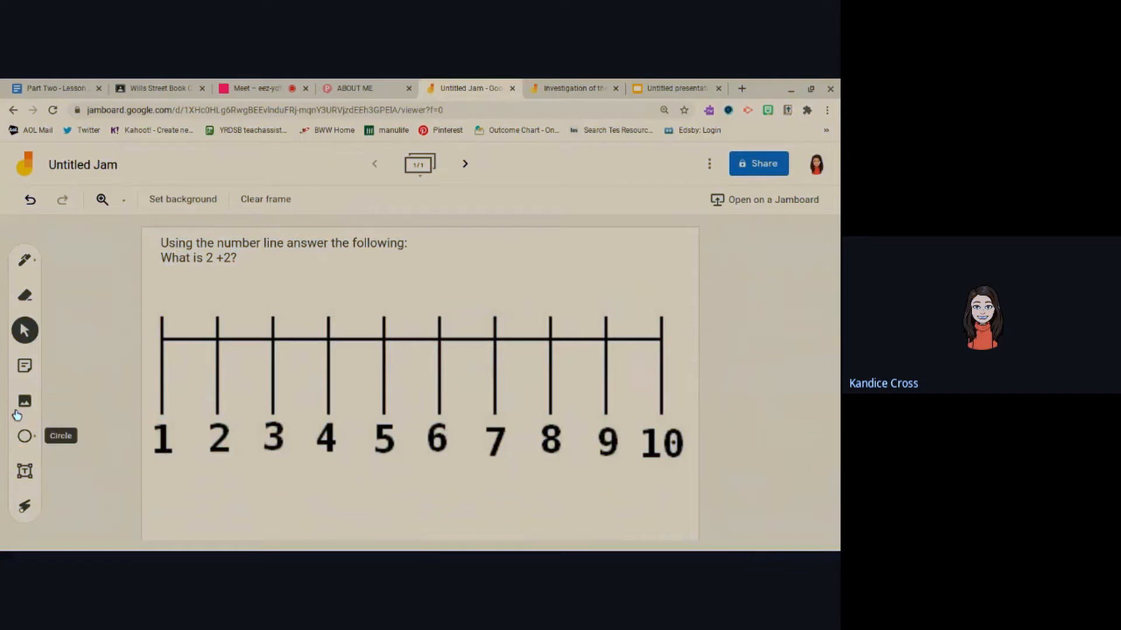
Step: Draw a square shape stretched over the whole frame so that it covers the question and the number line
{"action": "left_click", "coordinate": [35, 437]}
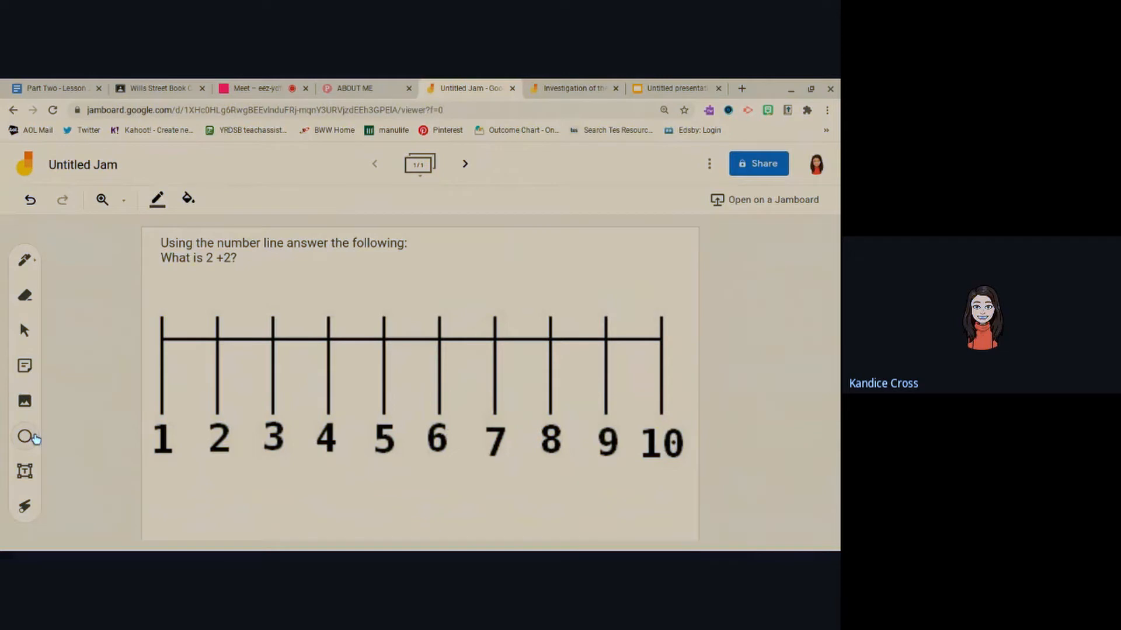
{"action": "left_click", "coordinate": [27, 439]}
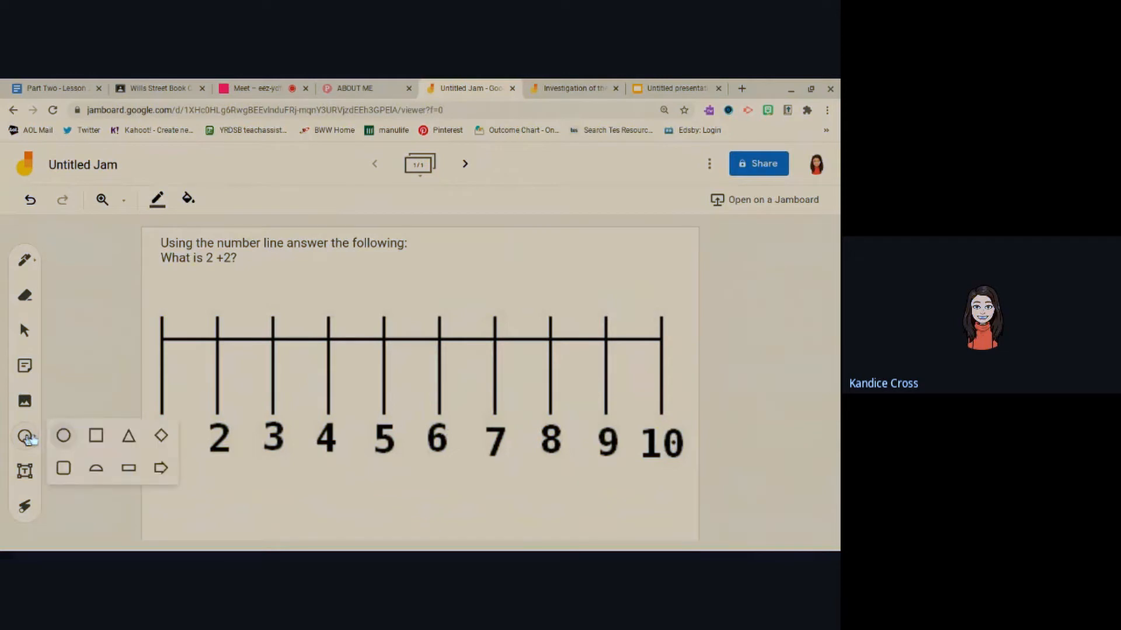
{"action": "left_click", "coordinate": [97, 439]}
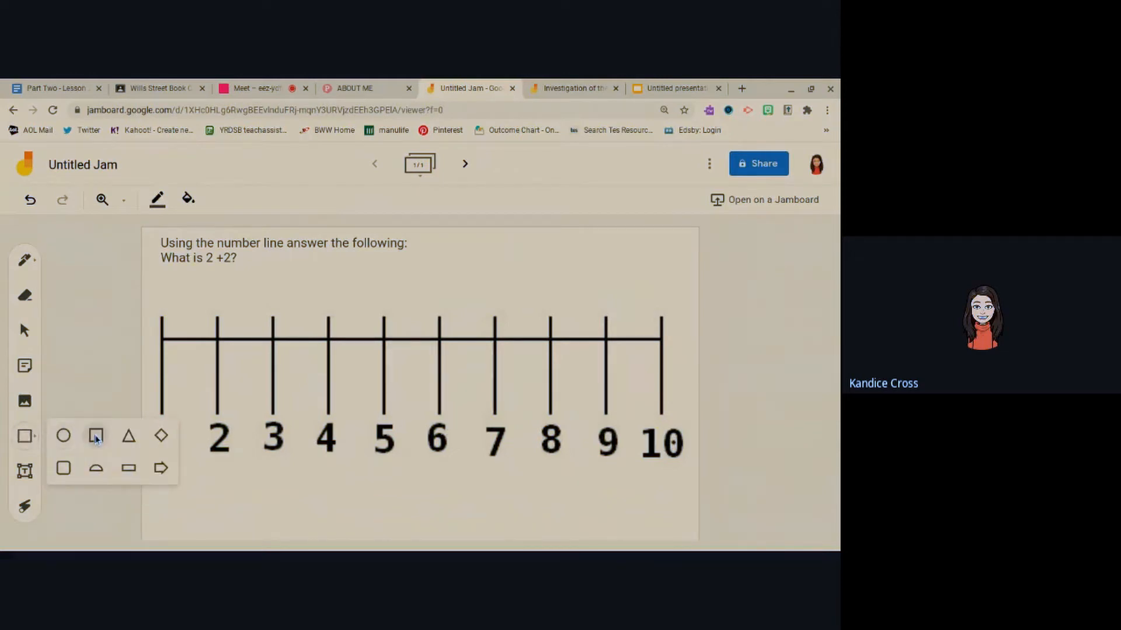
{"action": "left_click", "coordinate": [25, 437]}
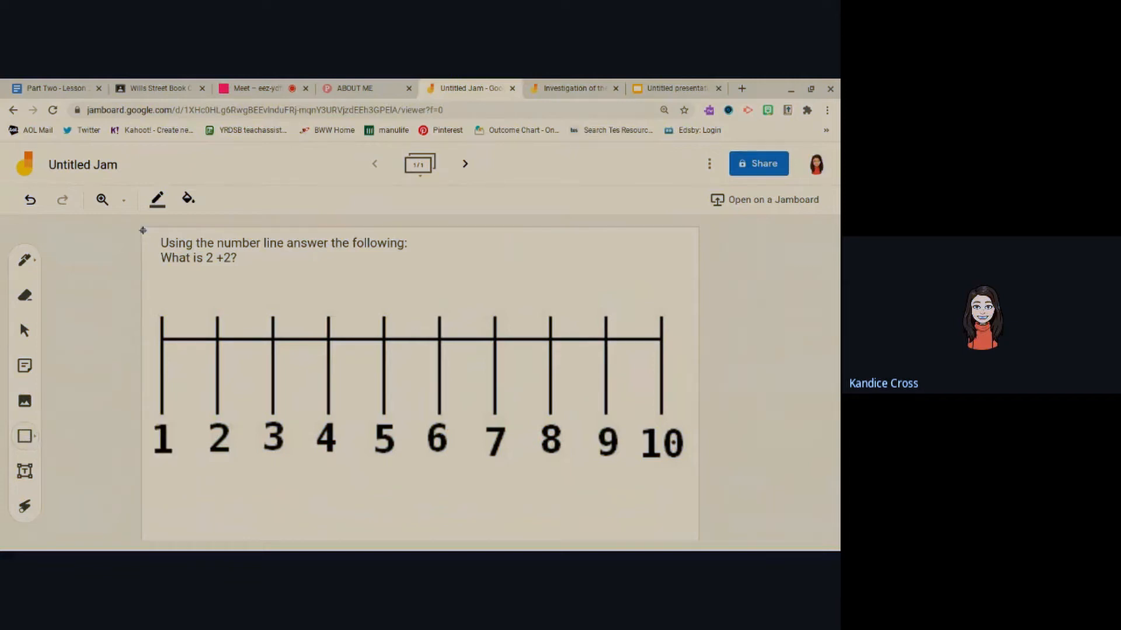
{"action": "mouse_move", "coordinate": [142, 232]}
{"action": "left_mouse_down"}
{"action": "mouse_move", "coordinate": [158, 538]}
{"action": "mouse_move", "coordinate": [395, 547]}
{"action": "mouse_move", "coordinate": [522, 523]}
{"action": "mouse_move", "coordinate": [713, 538]}
{"action": "mouse_move", "coordinate": [700, 539]}
{"action": "left_mouse_up"}
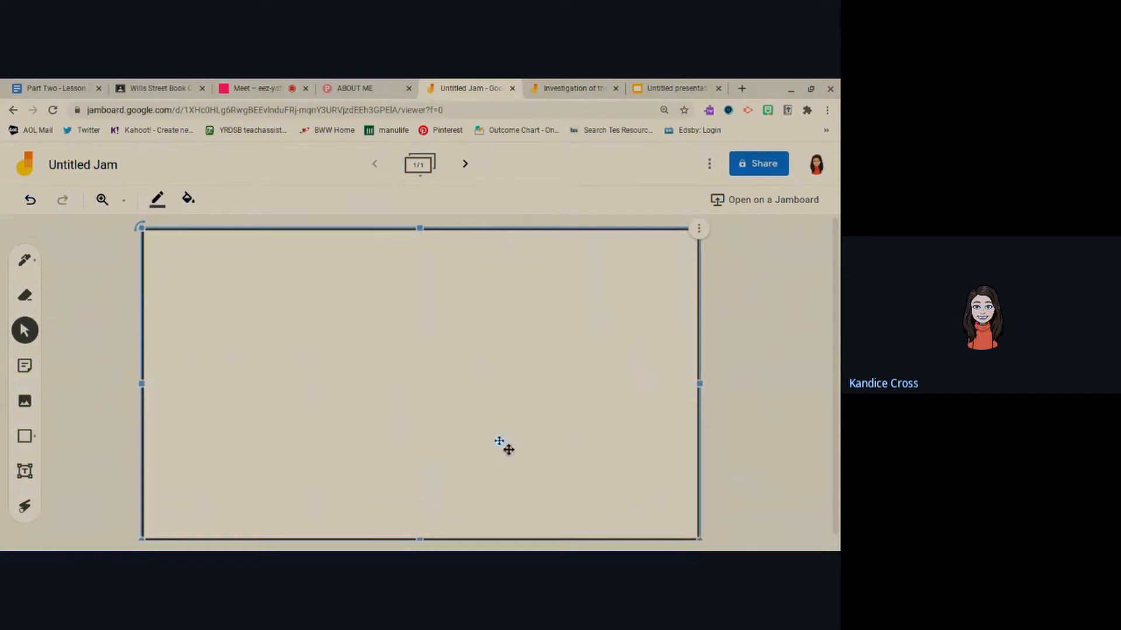
Step: Set the large rectangle's fill to Transparent and test selecting what lies beneath it
{"action": "left_click", "coordinate": [188, 200]}
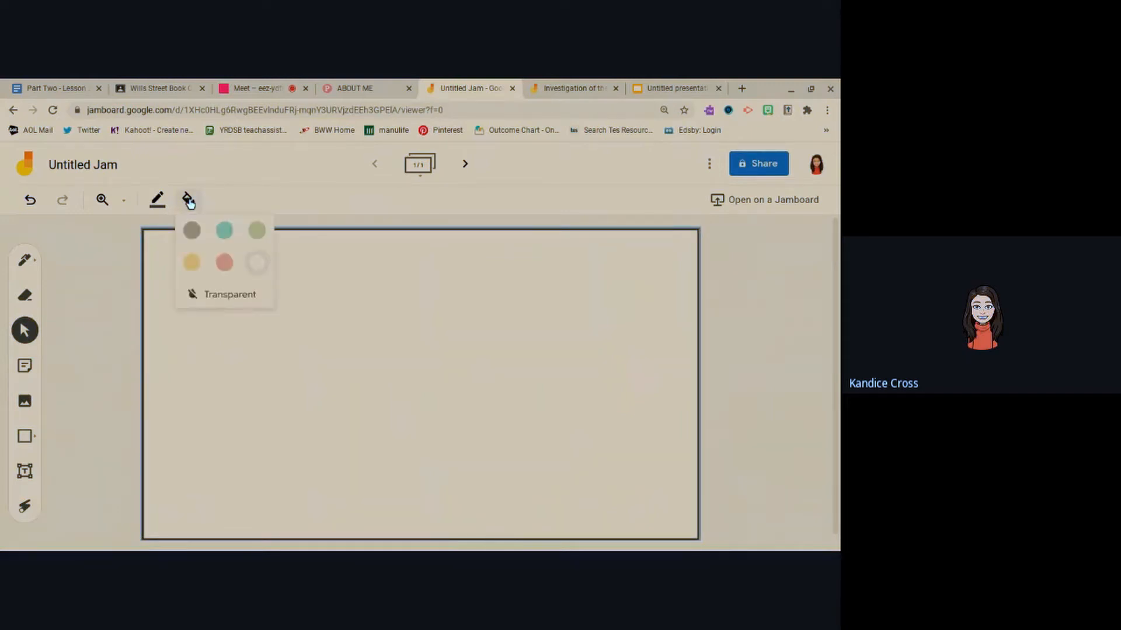
{"action": "left_click", "coordinate": [237, 297]}
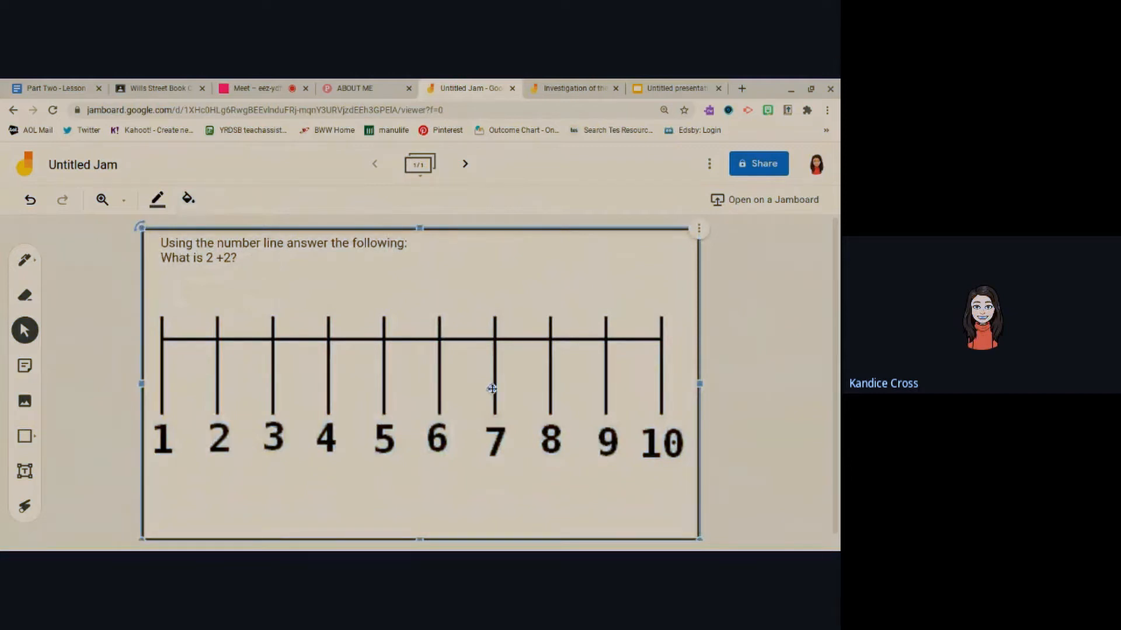
{"action": "left_click", "coordinate": [18, 333]}
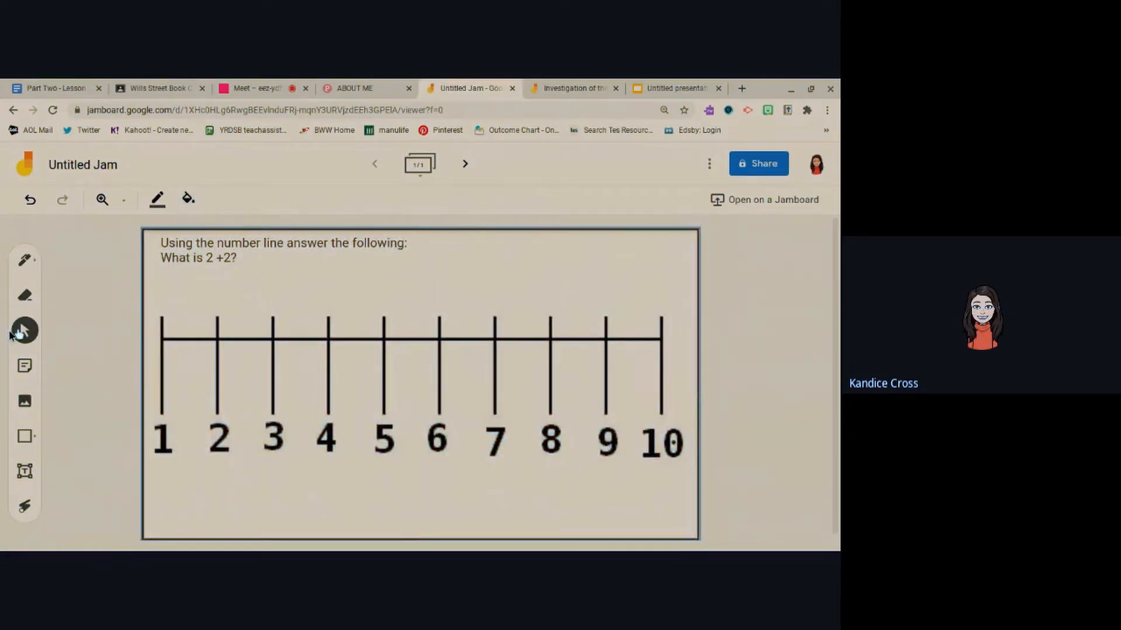
{"action": "left_click", "coordinate": [349, 418]}
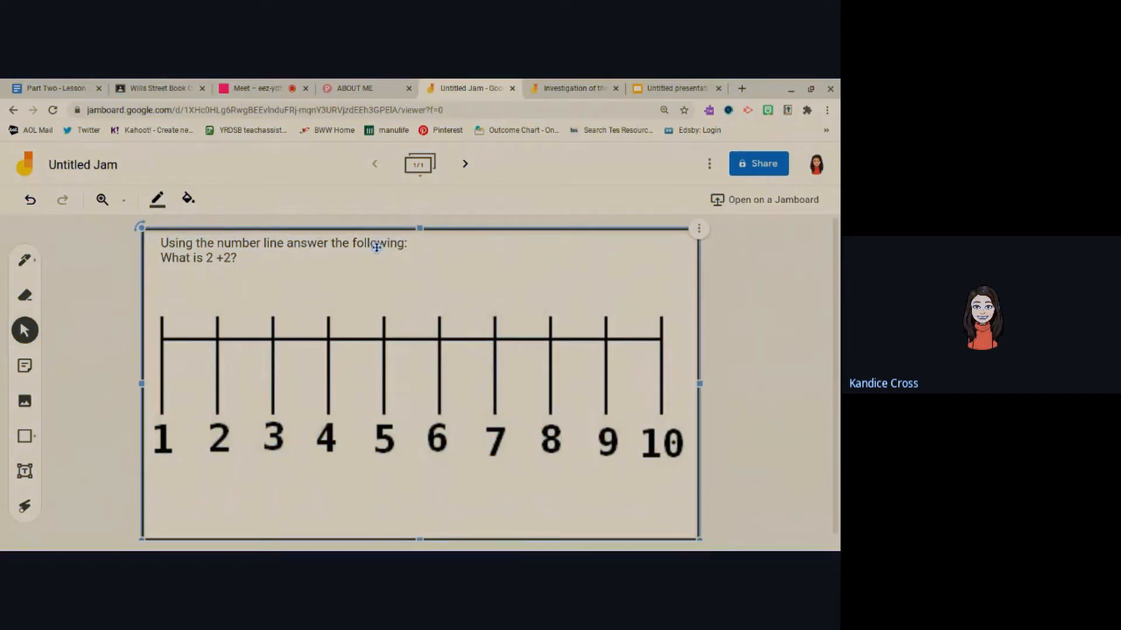
Step: With the marker in blue, draw hops from 2 to 3 and 3 to 4 above the number line and handwrite the answer 4
{"action": "left_click", "coordinate": [21, 268]}
{"action": "left_click", "coordinate": [21, 268]}
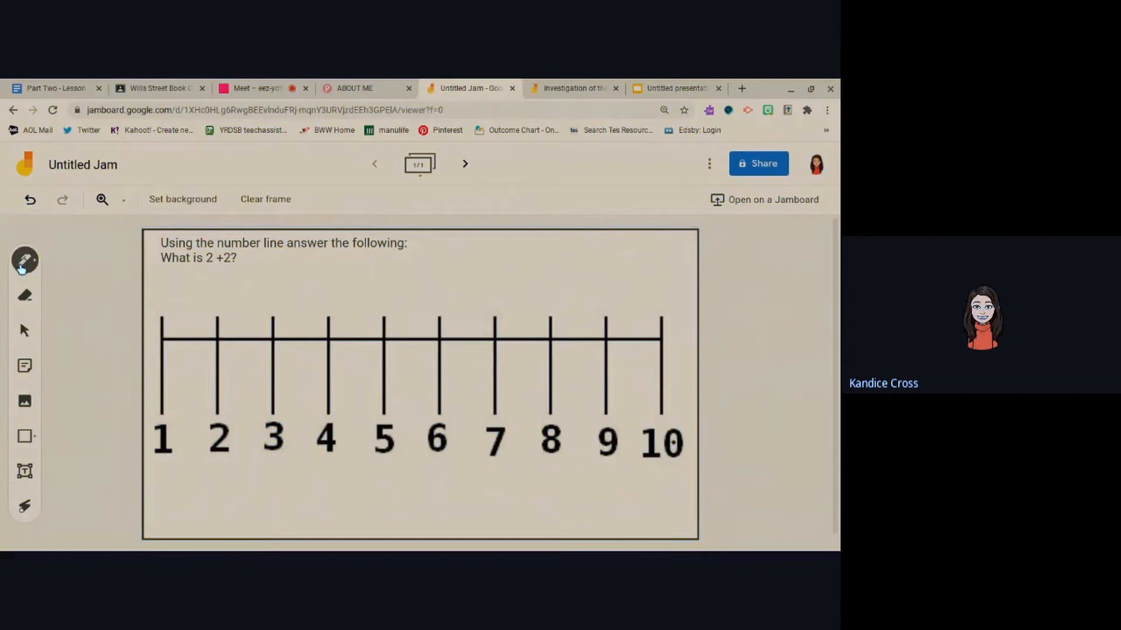
{"action": "left_click", "coordinate": [38, 263]}
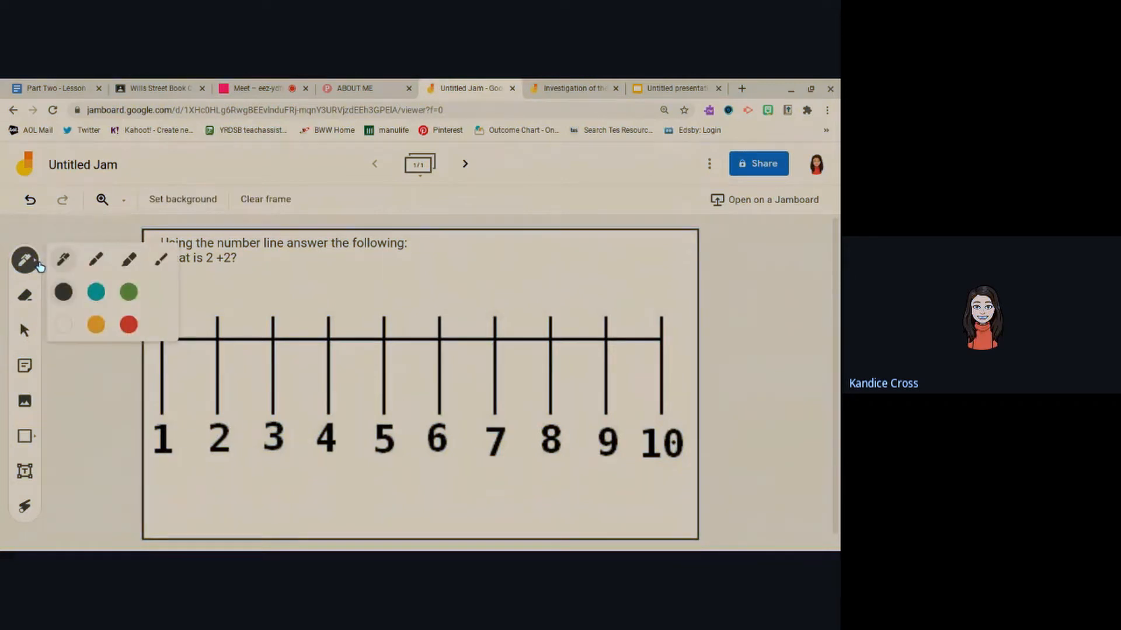
{"action": "left_click", "coordinate": [95, 259]}
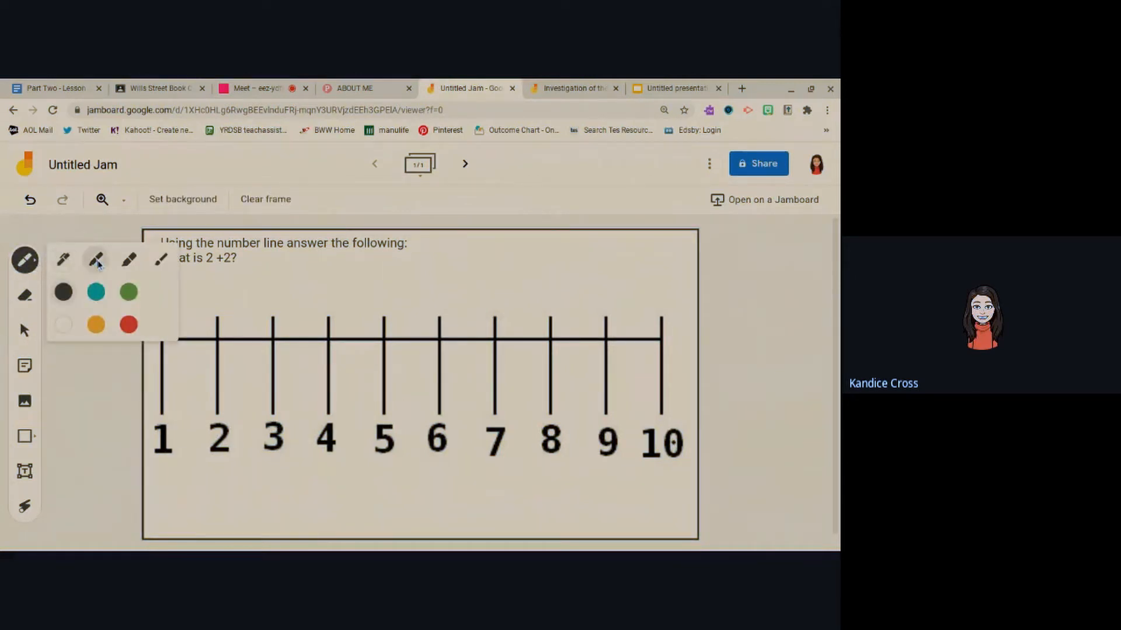
{"action": "left_click", "coordinate": [98, 297]}
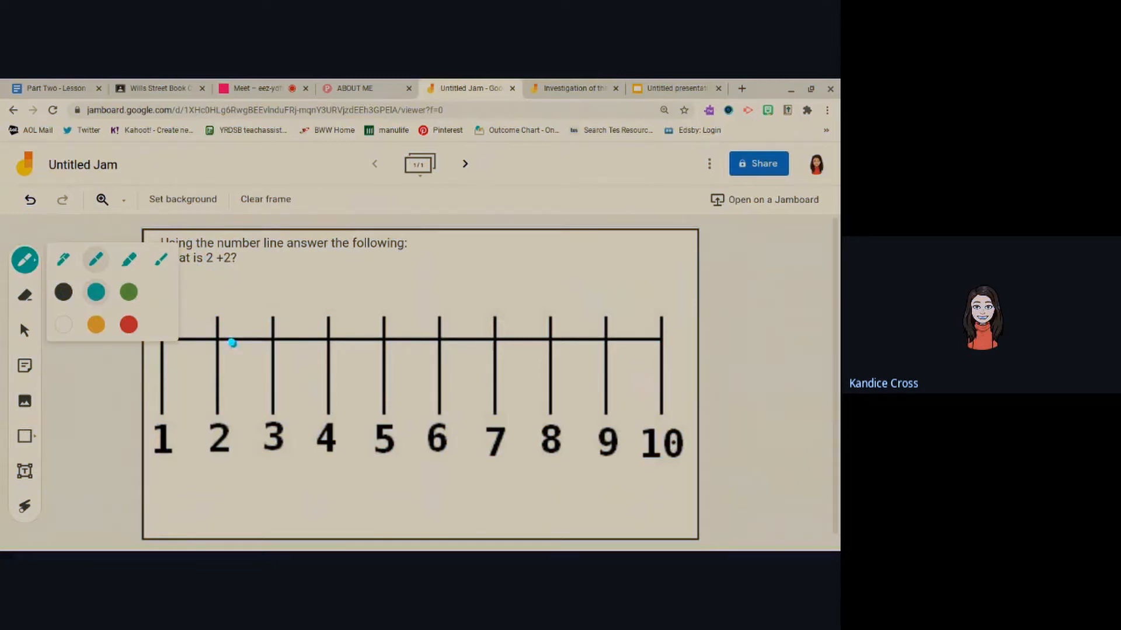
{"action": "left_click", "coordinate": [218, 330]}
{"action": "mouse_move", "coordinate": [232, 296]}
{"action": "left_mouse_down"}
{"action": "mouse_move", "coordinate": [285, 314]}
{"action": "mouse_move", "coordinate": [273, 336]}
{"action": "mouse_move", "coordinate": [297, 293]}
{"action": "mouse_move", "coordinate": [325, 311]}
{"action": "mouse_move", "coordinate": [330, 338]}
{"action": "left_mouse_up"}
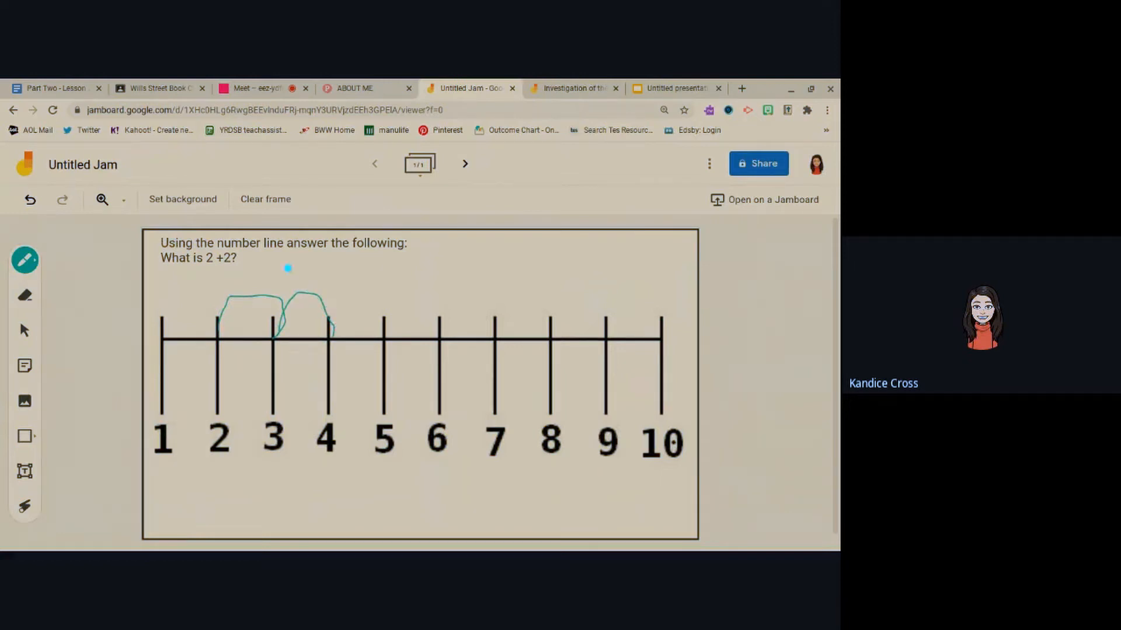
{"action": "mouse_move", "coordinate": [266, 257]}
{"action": "left_mouse_down"}
{"action": "mouse_move", "coordinate": [275, 278]}
{"action": "mouse_move", "coordinate": [299, 271]}
{"action": "mouse_move", "coordinate": [288, 268]}
{"action": "mouse_move", "coordinate": [291, 283]}
{"action": "left_mouse_up"}
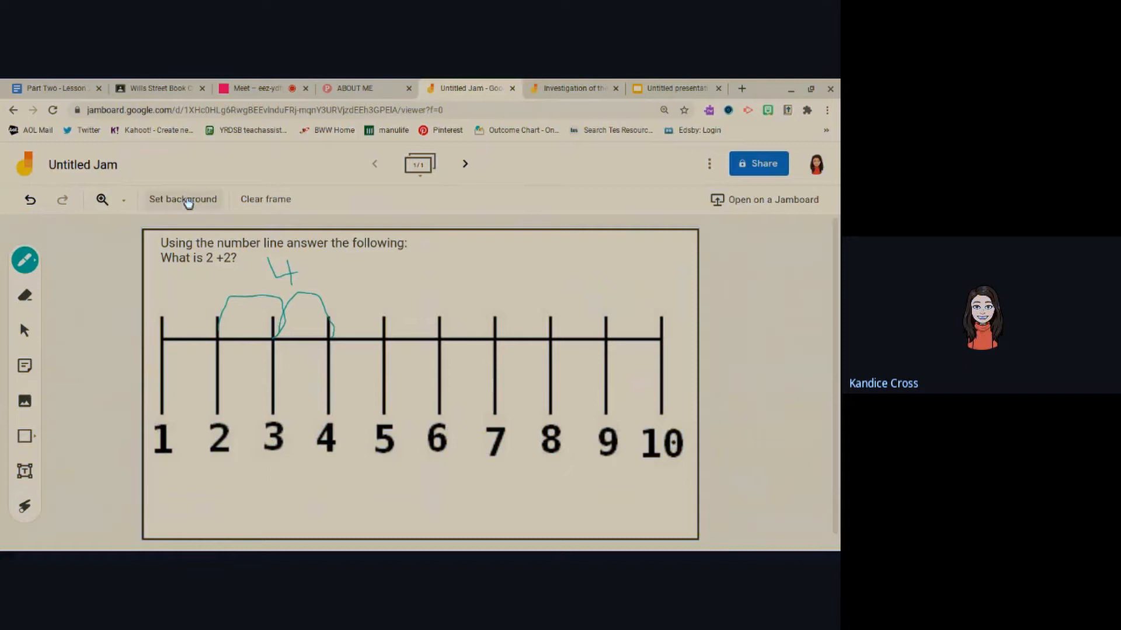
Step: Undo the handwritten answer and the hops on the number line, and return to the Select tool
{"action": "left_click", "coordinate": [31, 201]}
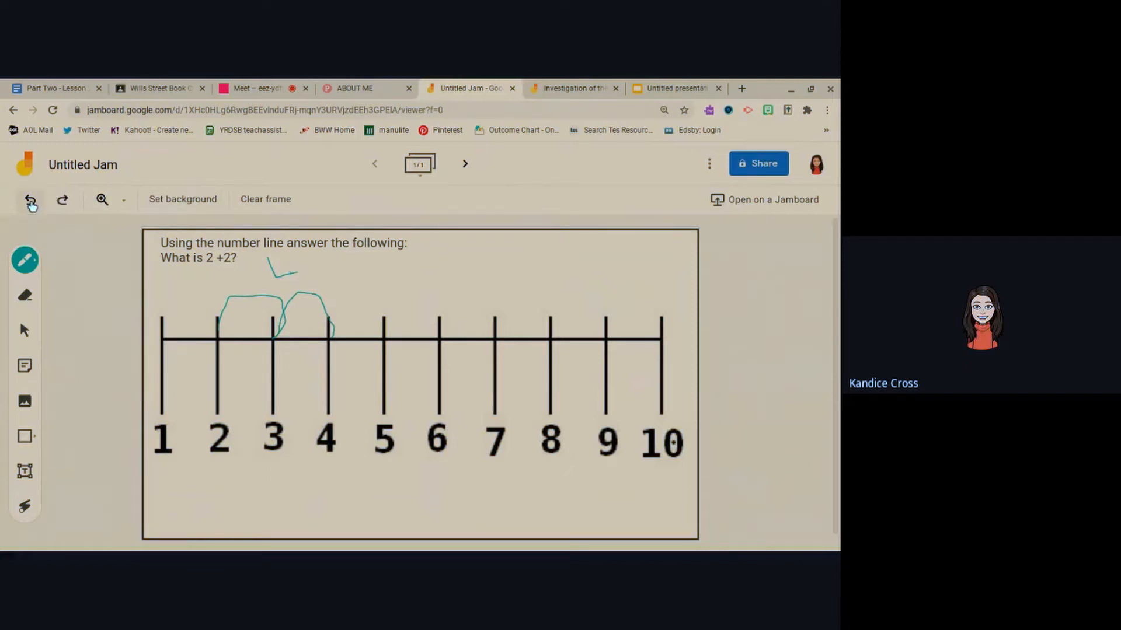
{"action": "left_click", "coordinate": [30, 201]}
{"action": "left_click", "coordinate": [31, 201]}
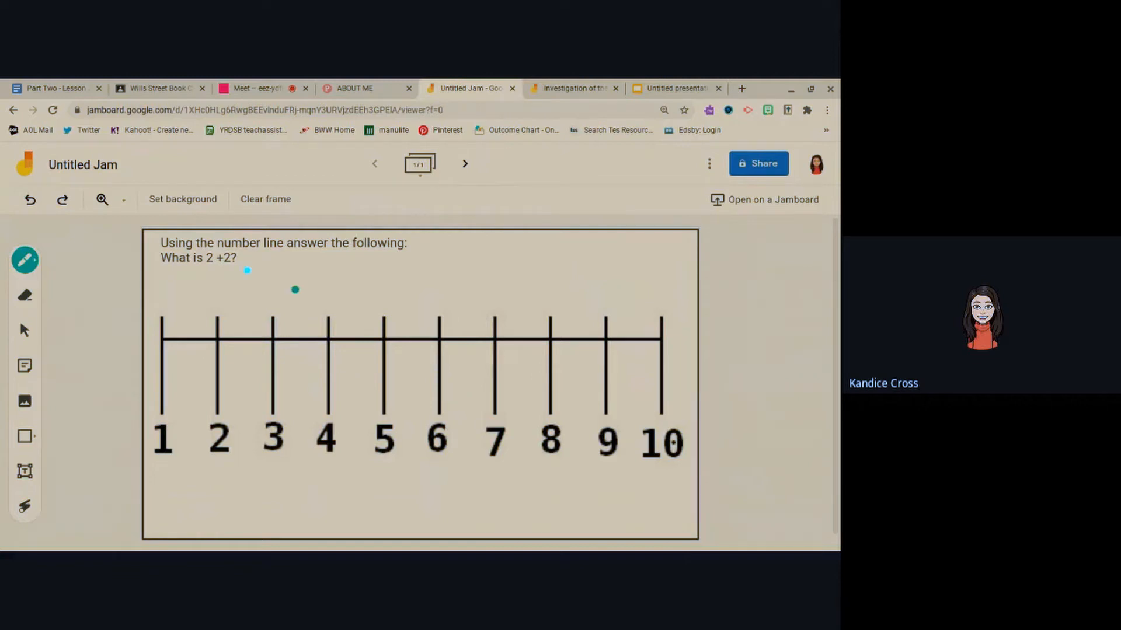
{"action": "left_click", "coordinate": [25, 331]}
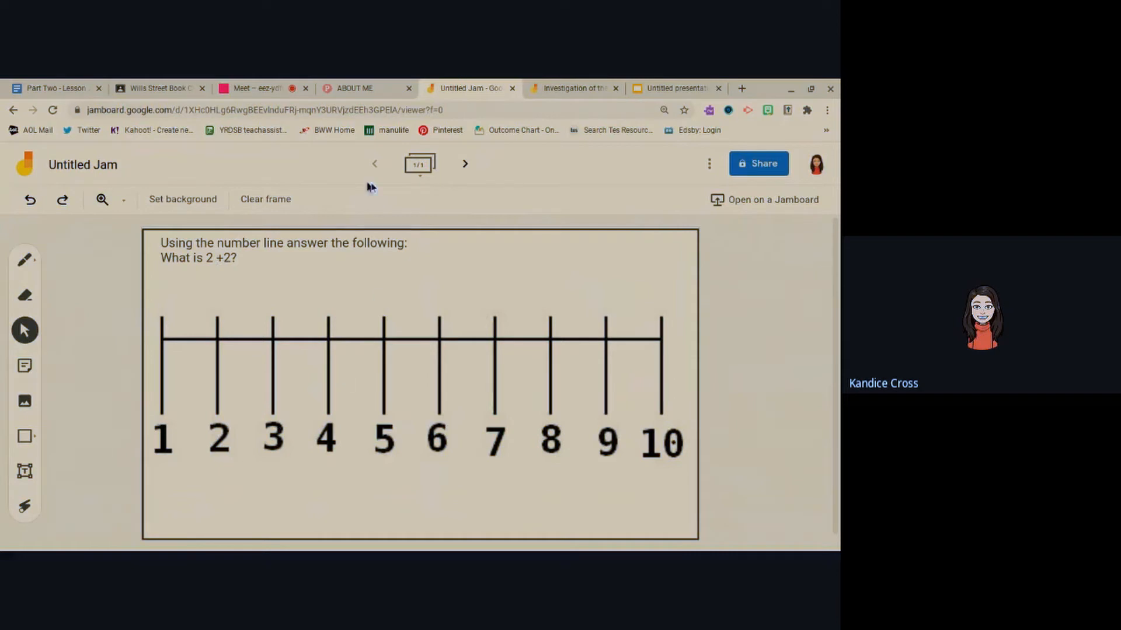
Step: Duplicate the number line frame, and duplicate the copy as well to have three identical frames
{"action": "left_click", "coordinate": [426, 168]}
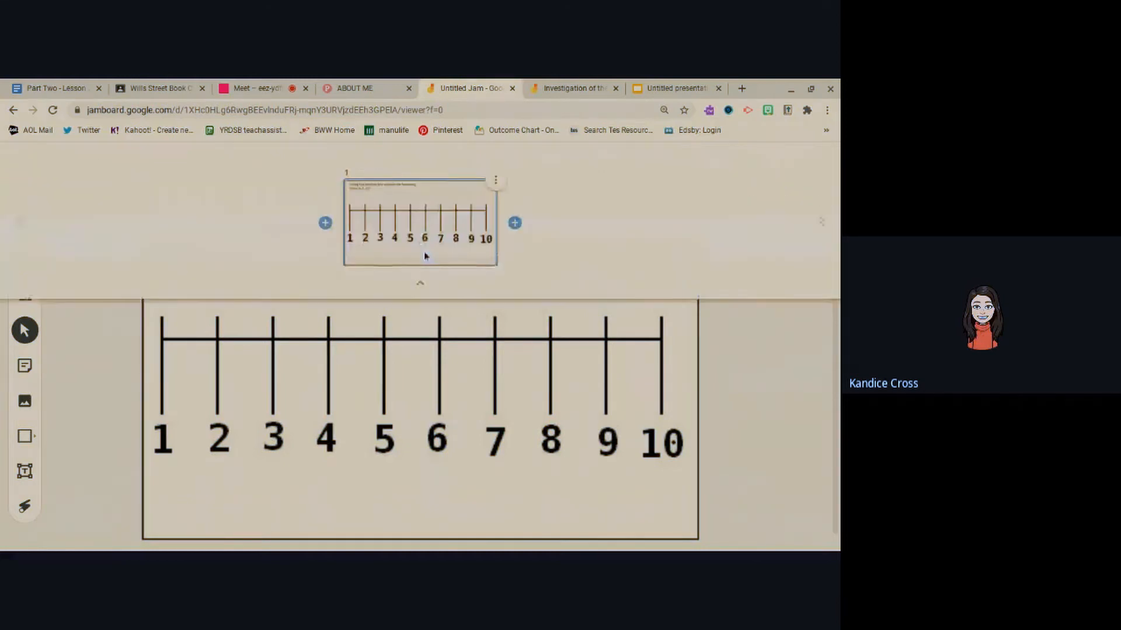
{"action": "left_click", "coordinate": [500, 181]}
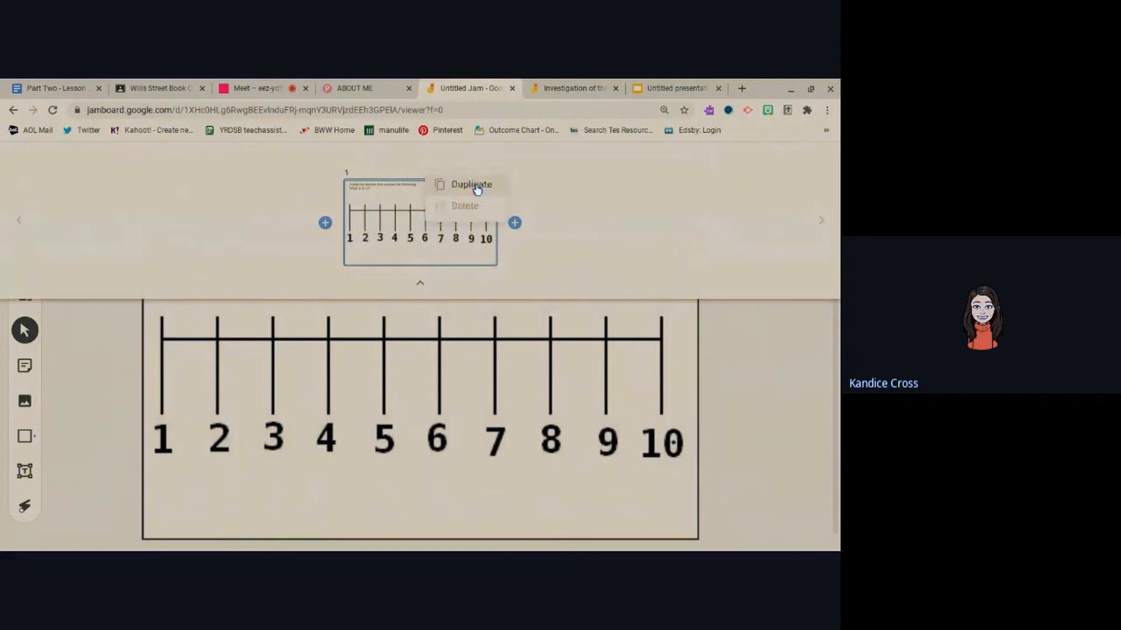
{"action": "left_click", "coordinate": [471, 185]}
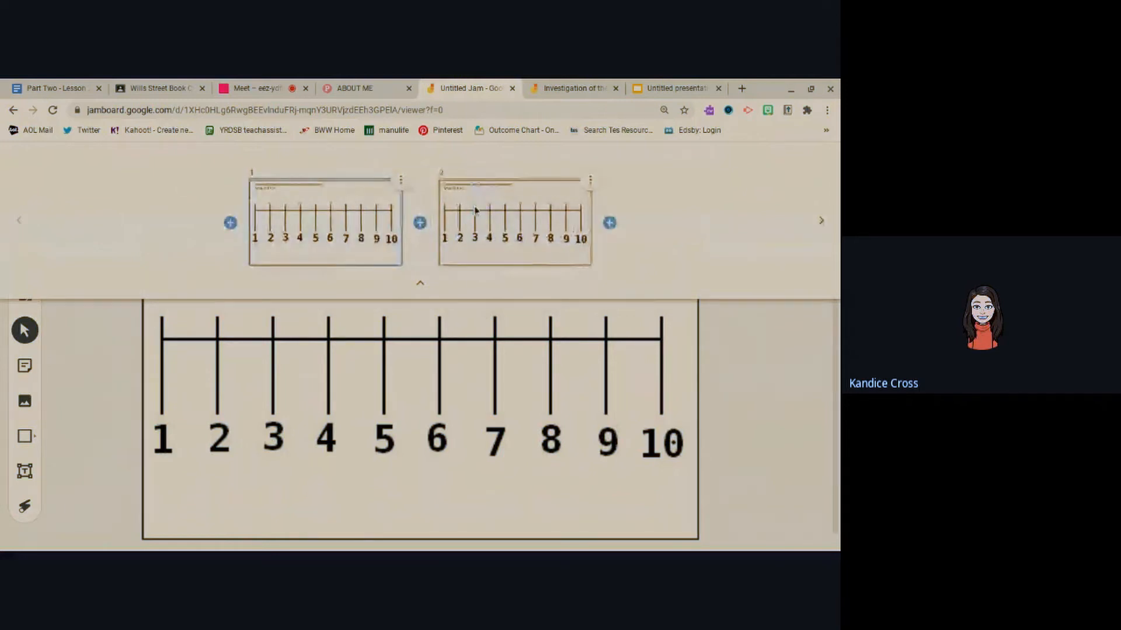
{"action": "left_click", "coordinate": [588, 179]}
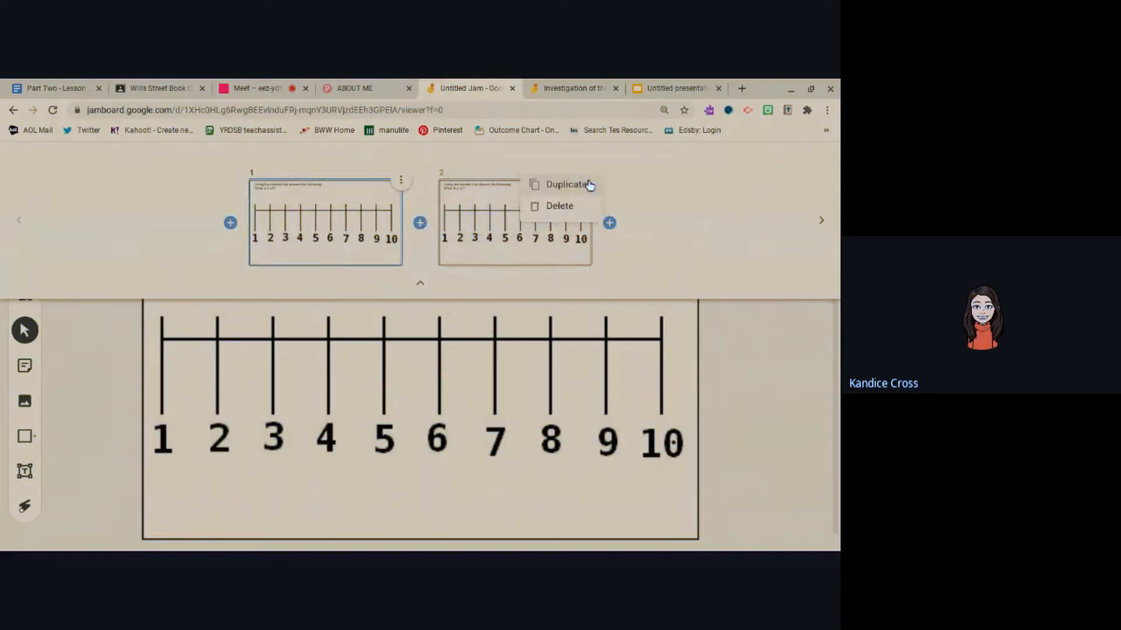
{"action": "left_click", "coordinate": [587, 185]}
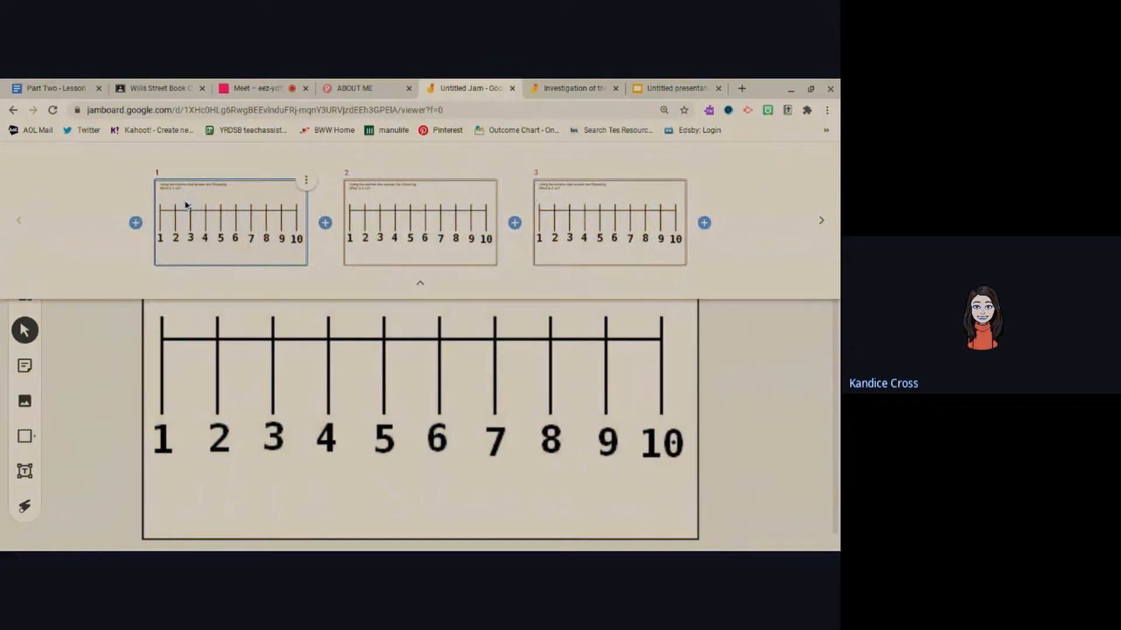
Step: Open the second frame and move its covering rectangle down and to the right, clear of the question text
{"action": "left_click", "coordinate": [366, 193]}
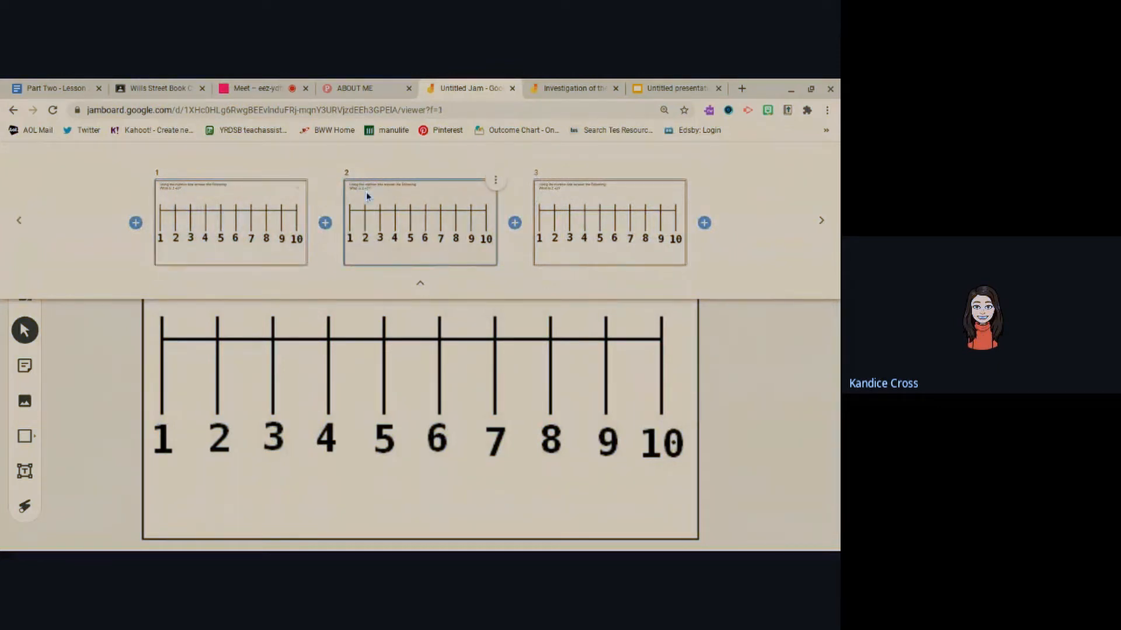
{"action": "left_click", "coordinate": [420, 288]}
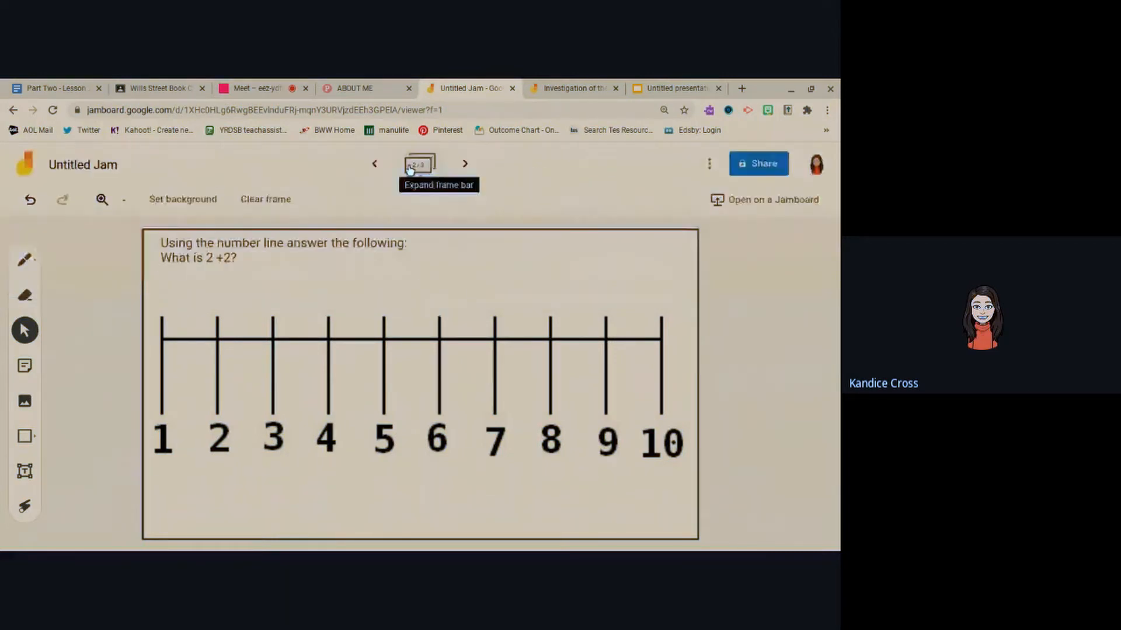
{"action": "left_click", "coordinate": [377, 232]}
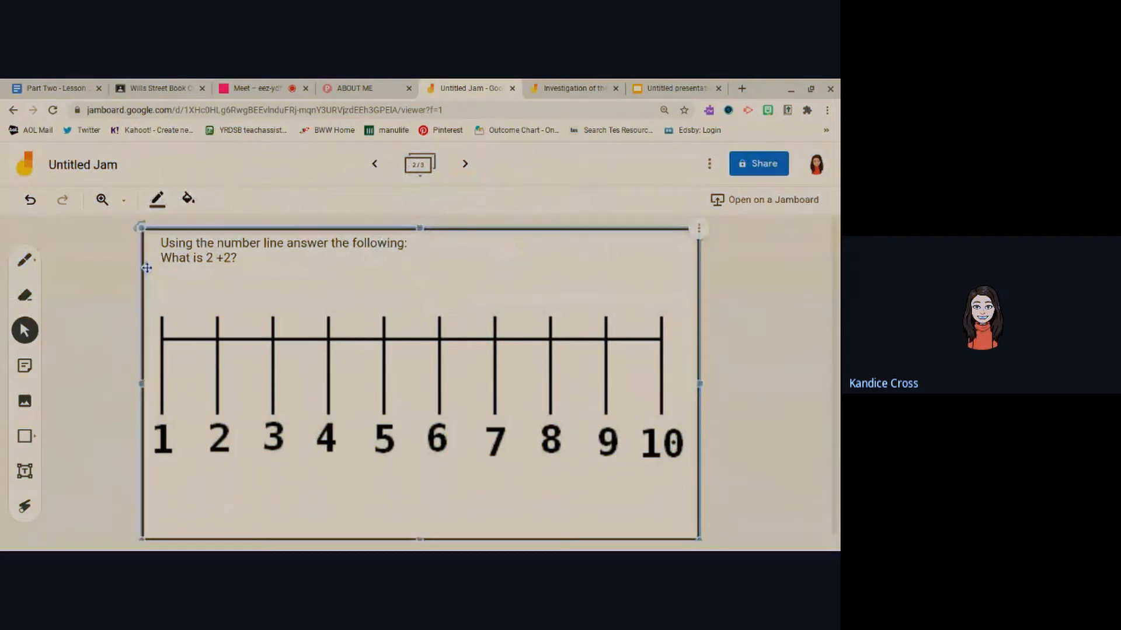
{"action": "left_click_drag", "start_coordinate": [156, 272], "coordinate": [342, 310]}
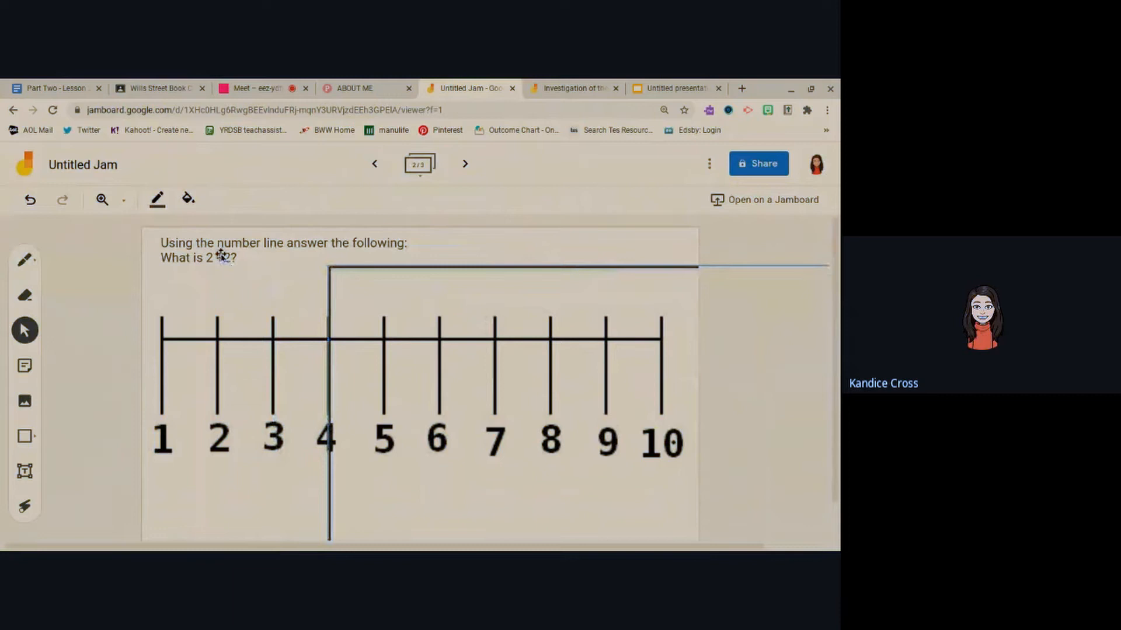
Step: Change the question in the second frame's text box to "What is 4+5?"
{"action": "left_click", "coordinate": [227, 257]}
{"action": "key", "text": "BackSpace"}
{"action": "key", "text": "BackSpace"}
{"action": "key", "text": "BackSpace"}
{"action": "type", "text": "4+5?"}
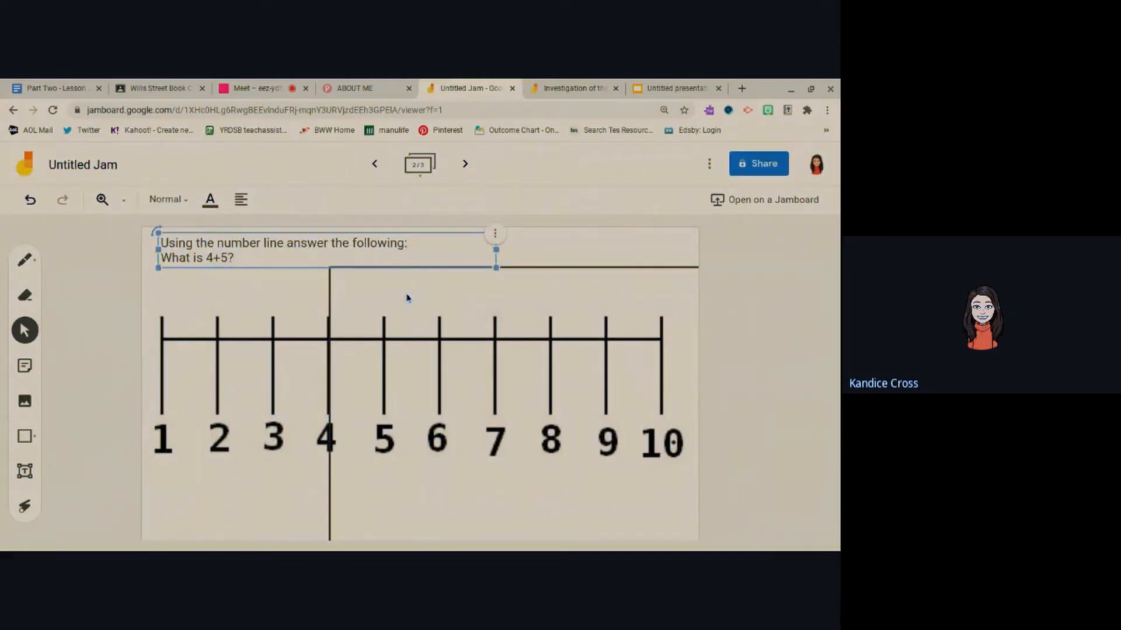
Step: Move the transparent rectangle back over the whole second frame and deselect it
{"action": "left_click", "coordinate": [402, 267]}
{"action": "left_click_drag", "start_coordinate": [400, 266], "coordinate": [217, 228]}
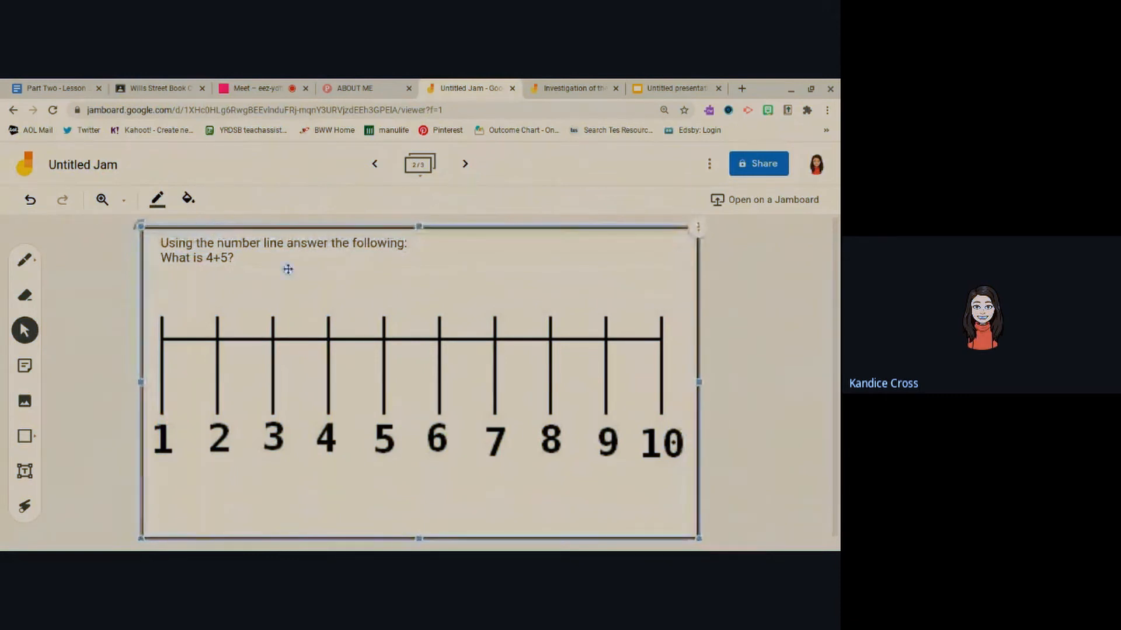
{"action": "left_click", "coordinate": [778, 508]}
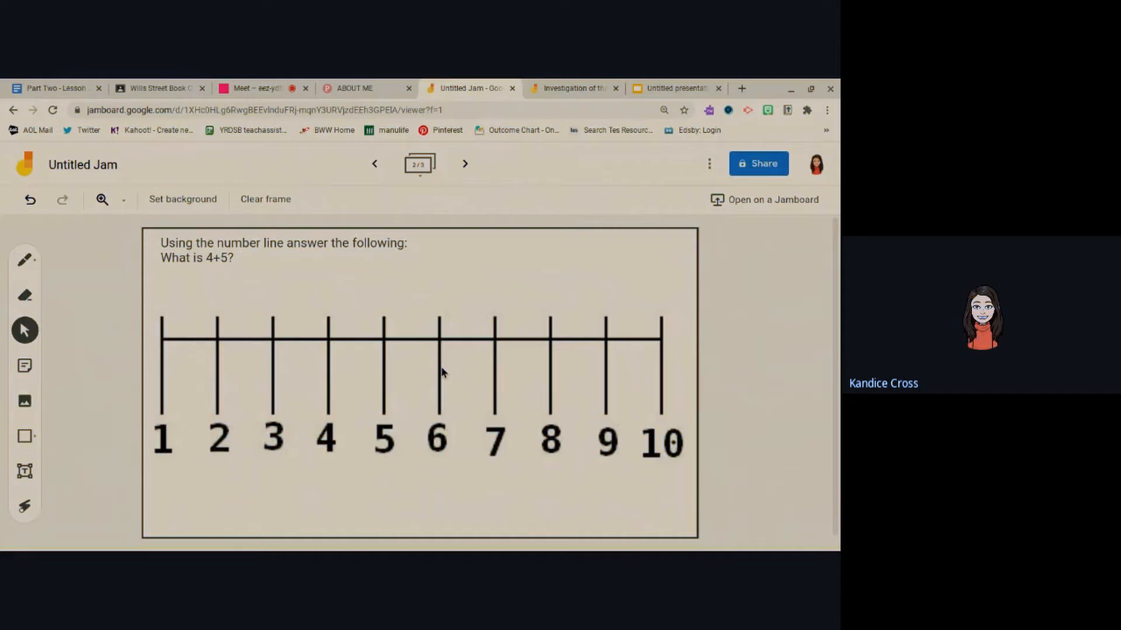
Step: Add a yellow sticky note reading "Good Job!" to the second frame
{"action": "left_click", "coordinate": [26, 368]}
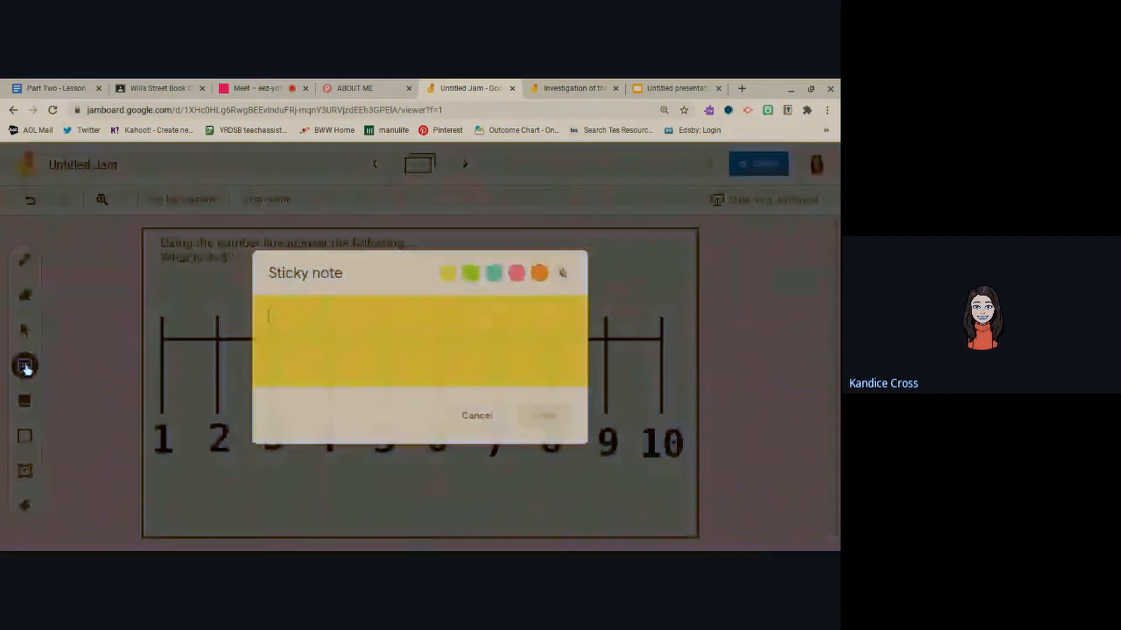
{"action": "type", "text": "Good Job!"}
{"action": "left_click", "coordinate": [549, 417]}
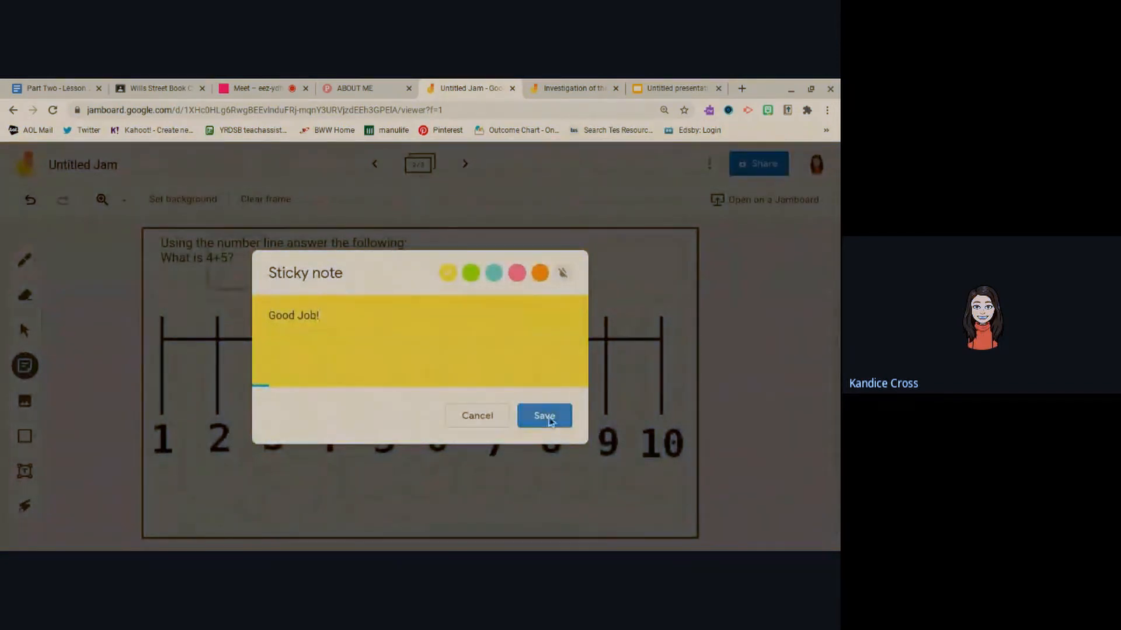
Step: Close the sticky note editor and clear everything placed on the second frame
{"action": "left_click", "coordinate": [477, 416]}
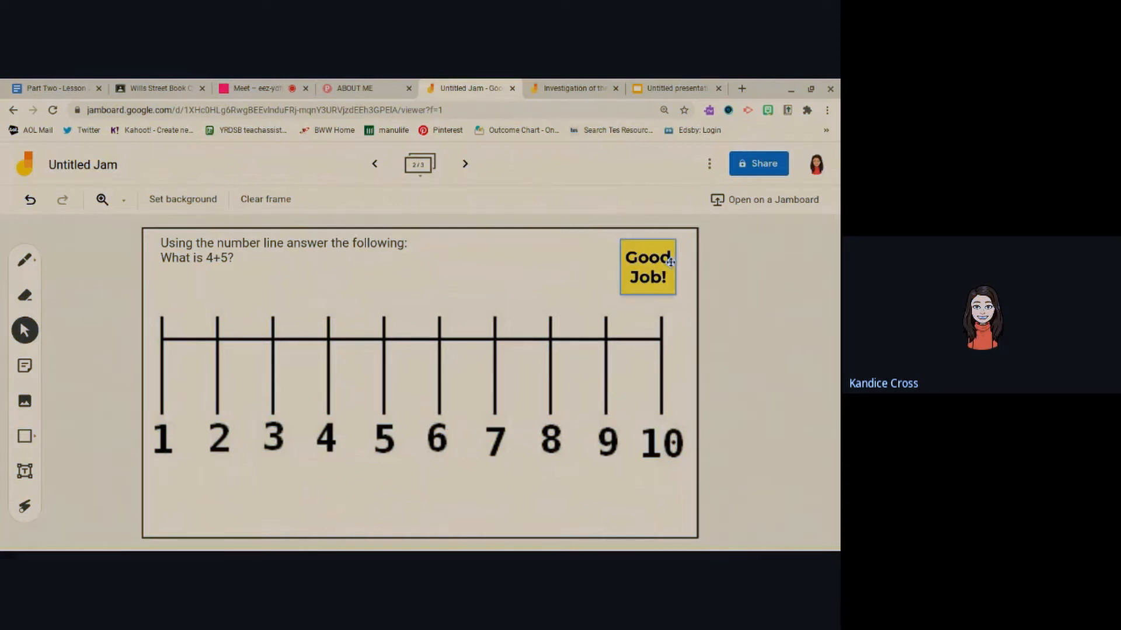
{"action": "left_click", "coordinate": [276, 204]}
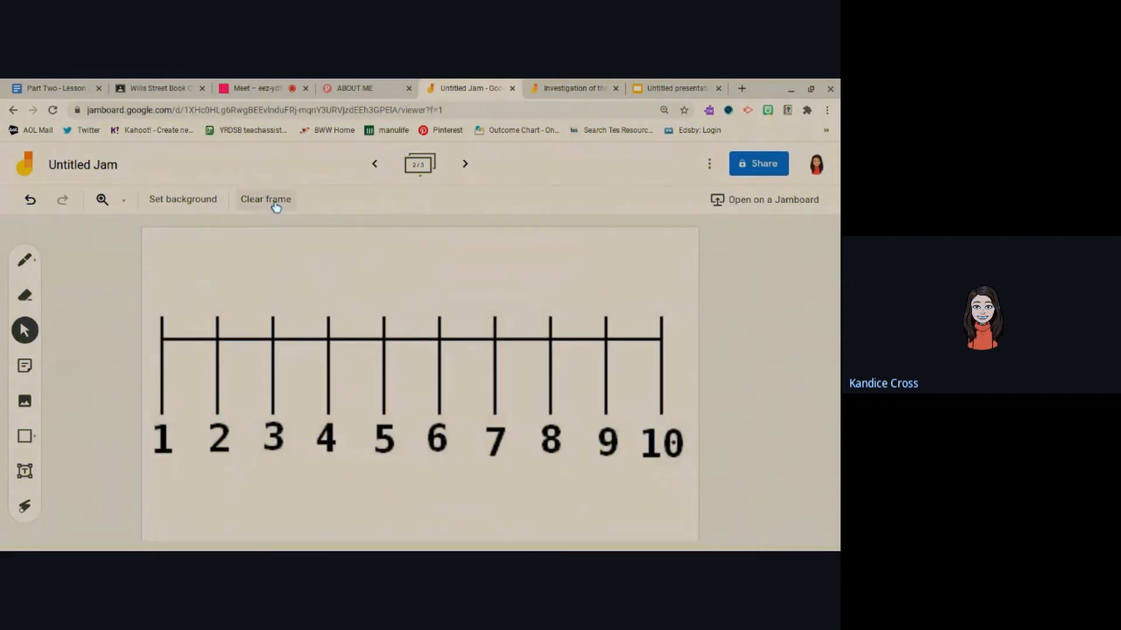
Step: Go back to the first frame, clear its contents and replace the number line background with a blank one
{"action": "left_click", "coordinate": [376, 163]}
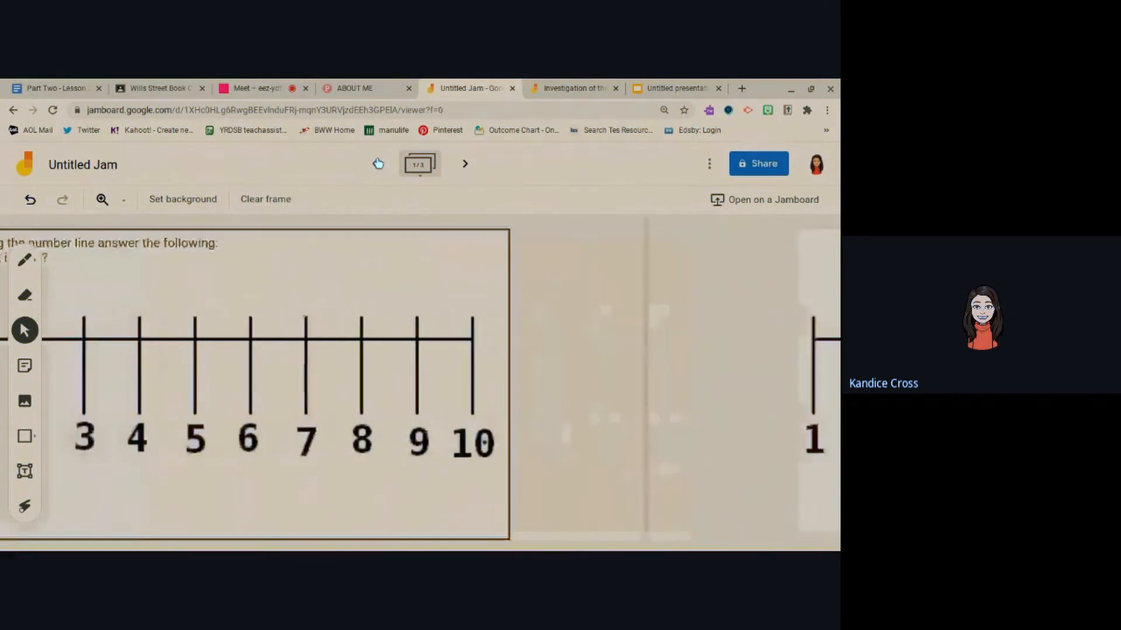
{"action": "left_click", "coordinate": [258, 200]}
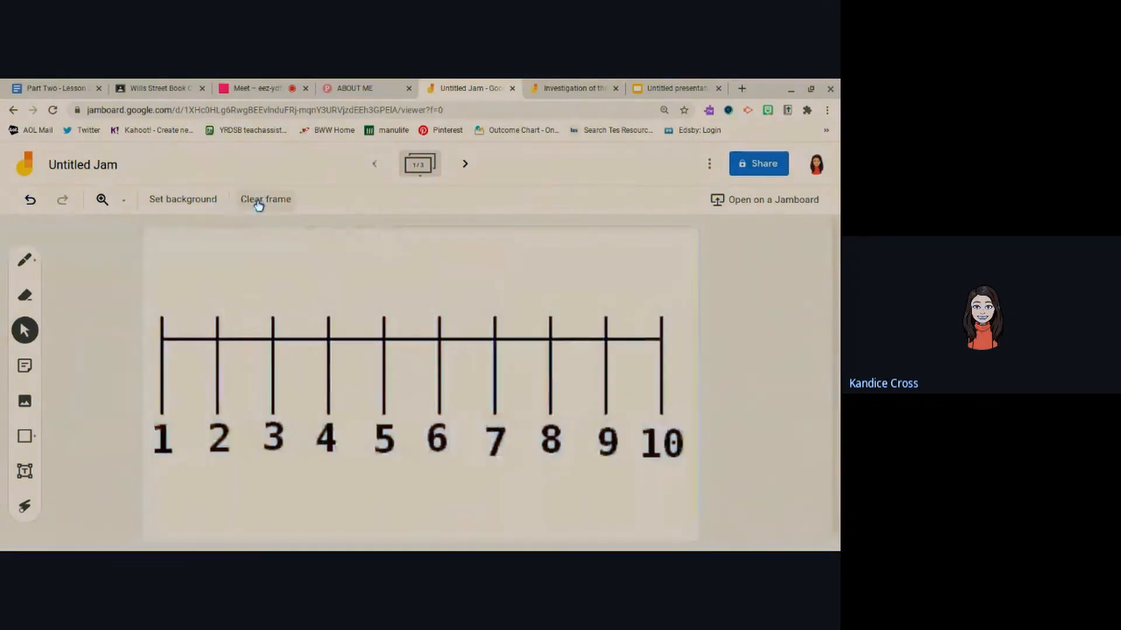
{"action": "left_click", "coordinate": [209, 199]}
{"action": "left_click", "coordinate": [184, 245]}
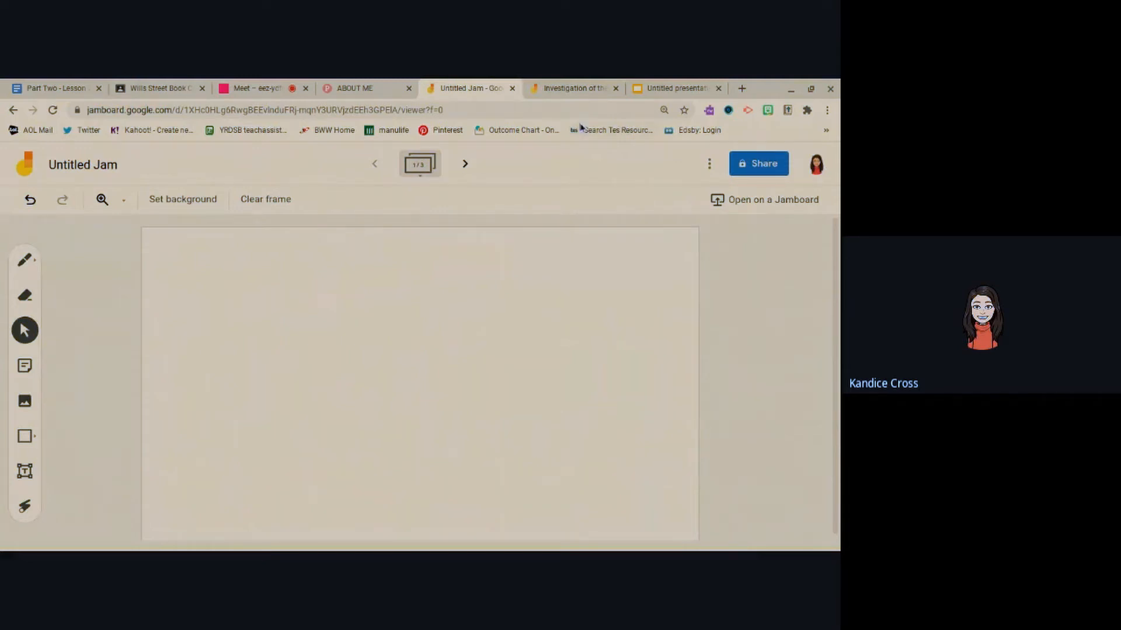
Step: Switch to the untitled Google Slides presentation and start the Line tool for its blank slide
{"action": "left_click", "coordinate": [700, 87]}
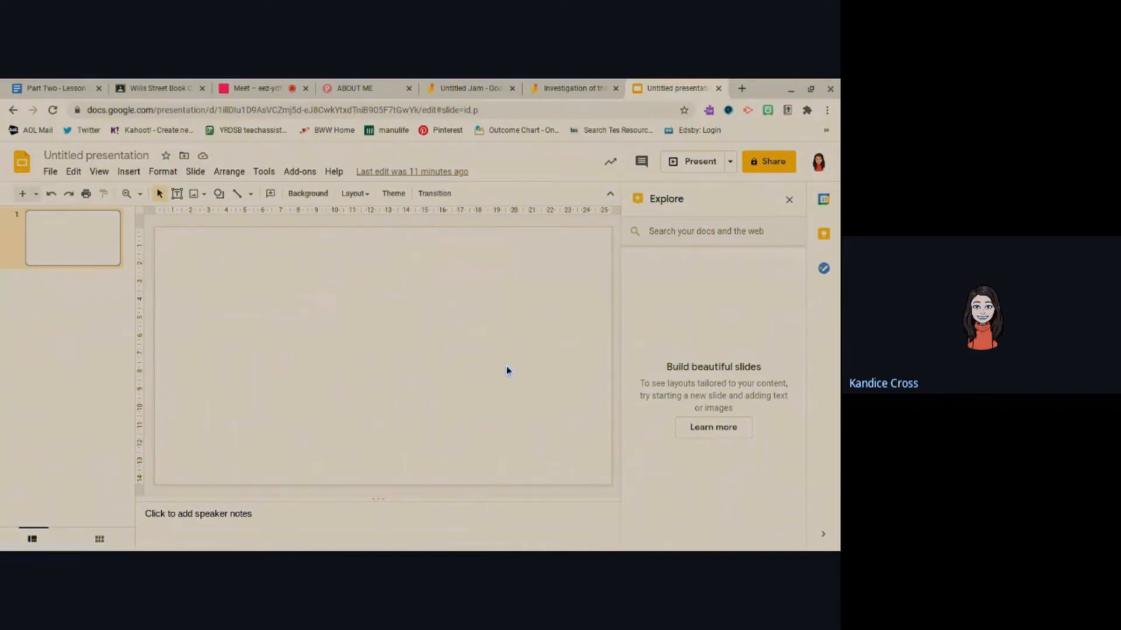
{"action": "left_click", "coordinate": [237, 199]}
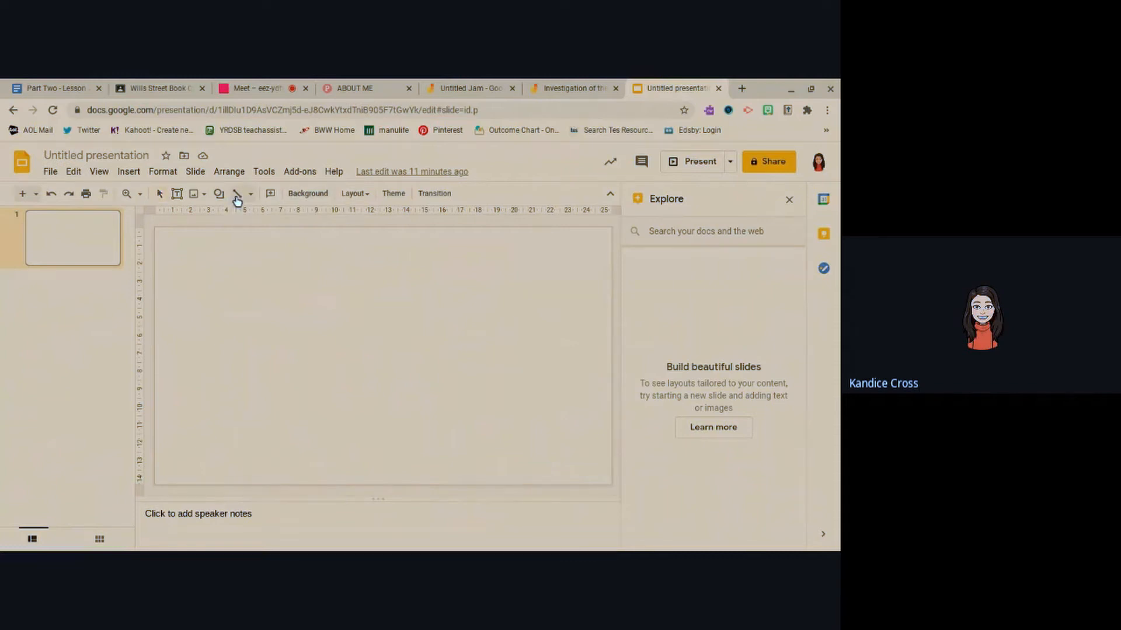